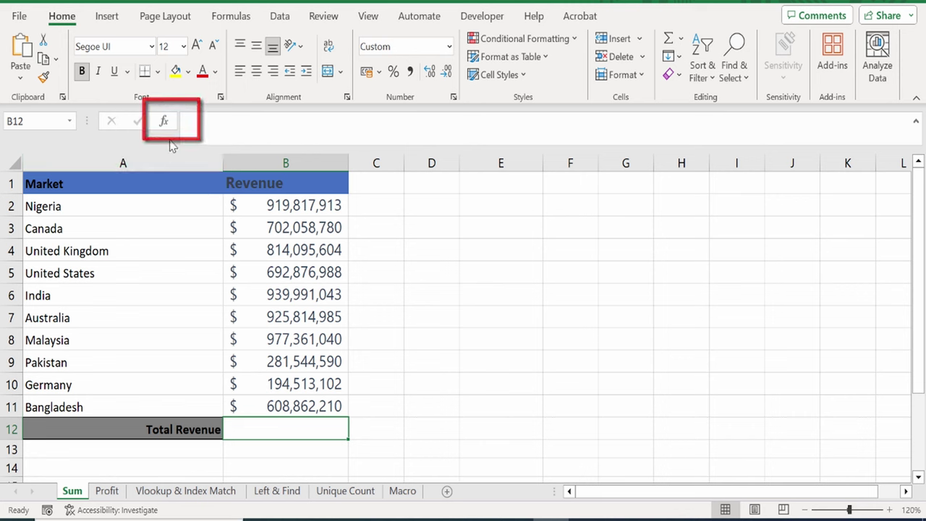
Try to find a function for cell B12 by searching for "Write an excel formula to add up values in cells B2 through B10".
{"action": "left_click", "coordinate": [166, 121]}
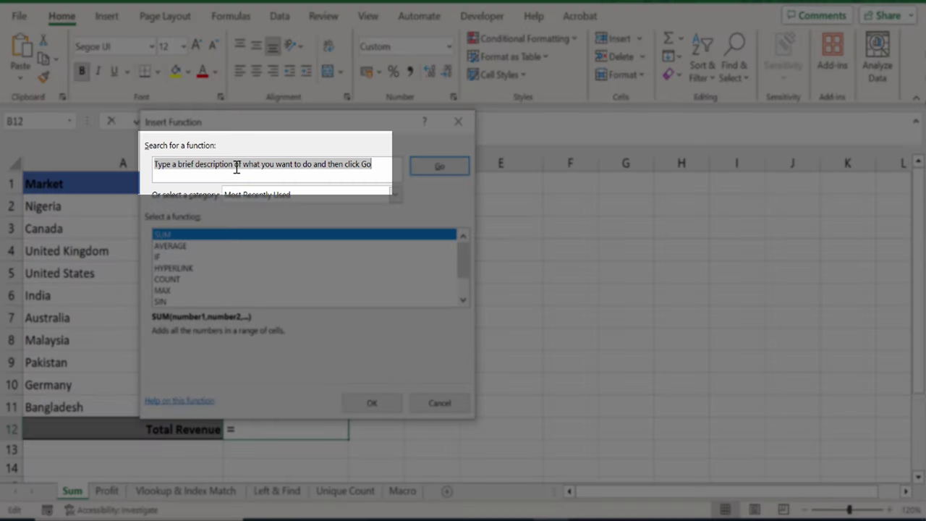
{"action": "type", "text": "Write an excel formula to add up values in cells B2 through B10"}
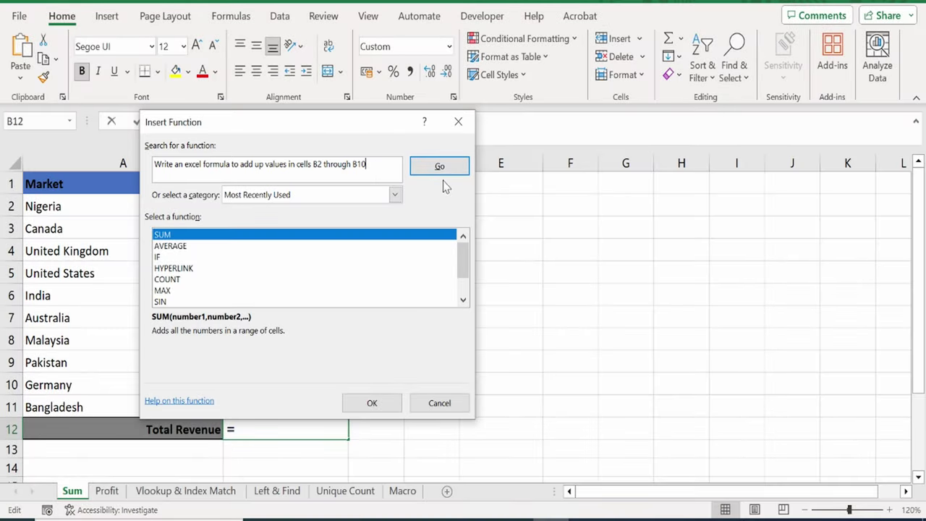
{"action": "left_click", "coordinate": [439, 166]}
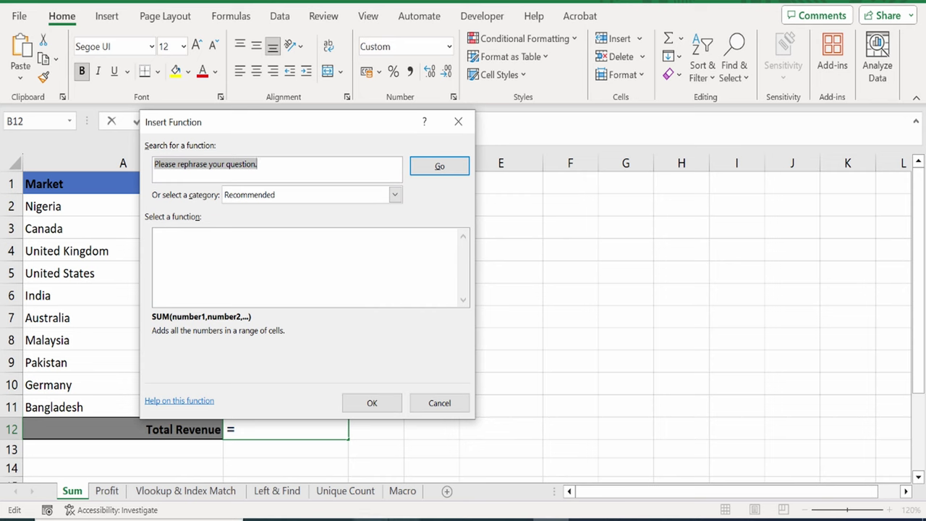
Switch to ChatGPT, ask it to "Write an excel formula to add up values in cells B2 through B10", and copy the formula it returns.
{"action": "left_click", "coordinate": [334, 520]}
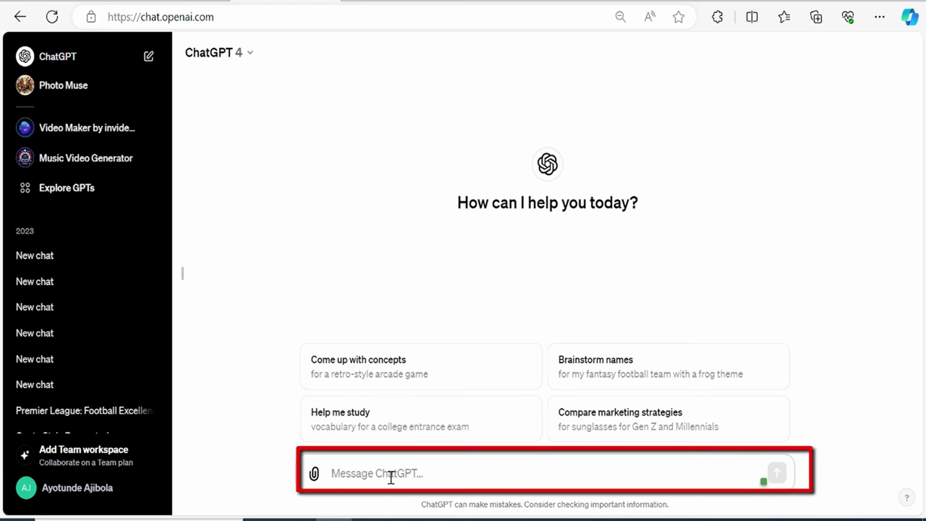
{"action": "type", "text": "Write an excel formula to add up values in cells B2 through B10"}
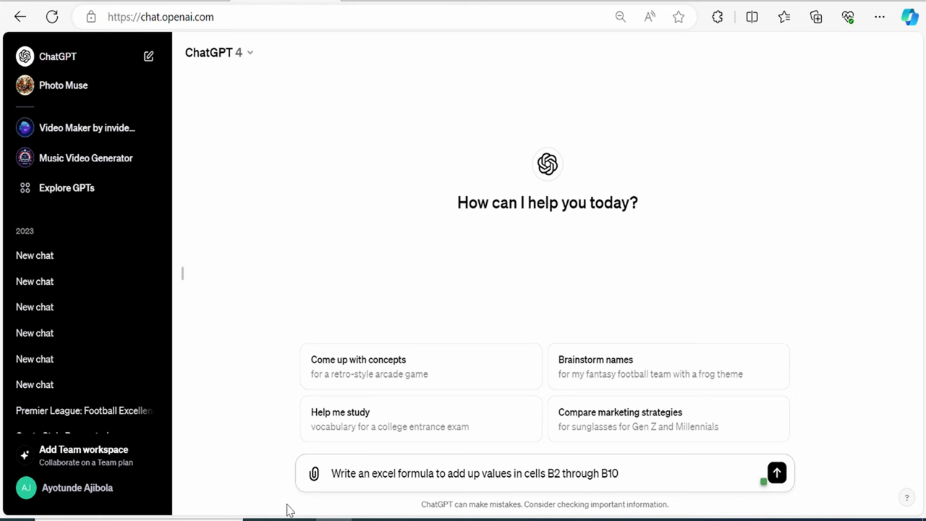
{"action": "key", "text": "Return"}
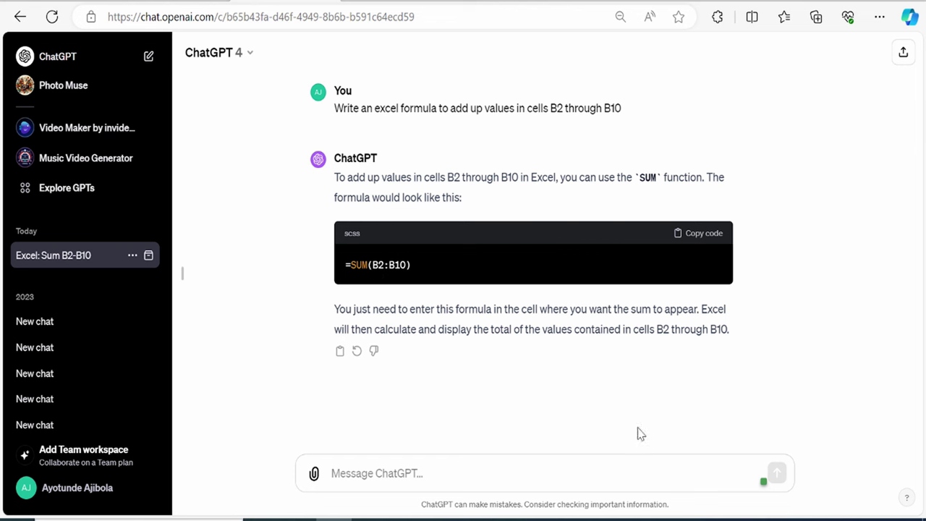
{"action": "left_click", "coordinate": [701, 234]}
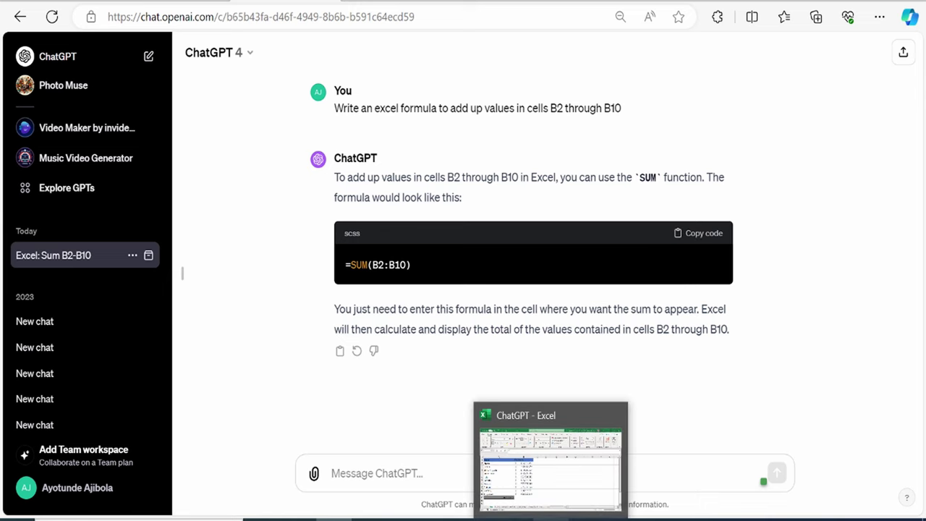
Switch back to Excel, enter the copied formula =SUM(B2:B10) in the Total Revenue cell B12, and check its referenced range.
{"action": "left_click", "coordinate": [524, 474]}
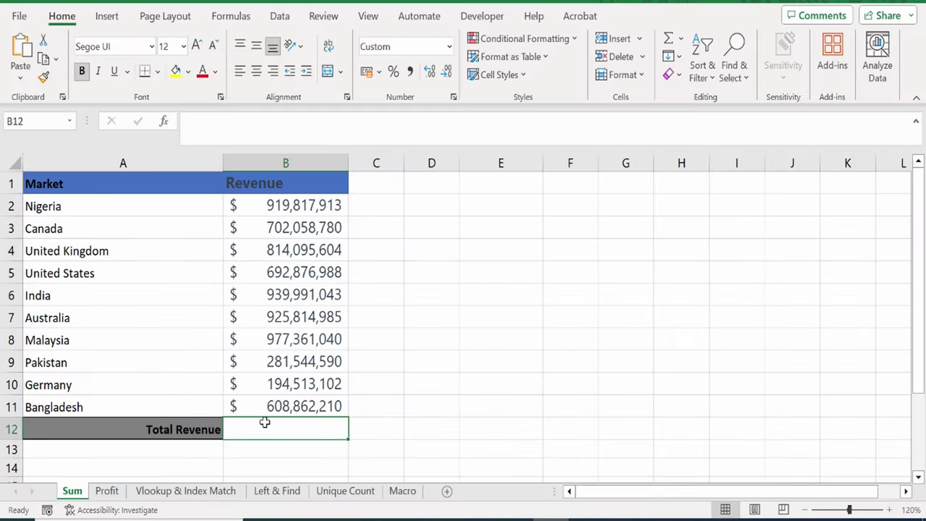
{"action": "key", "text": "ctrl+v"}
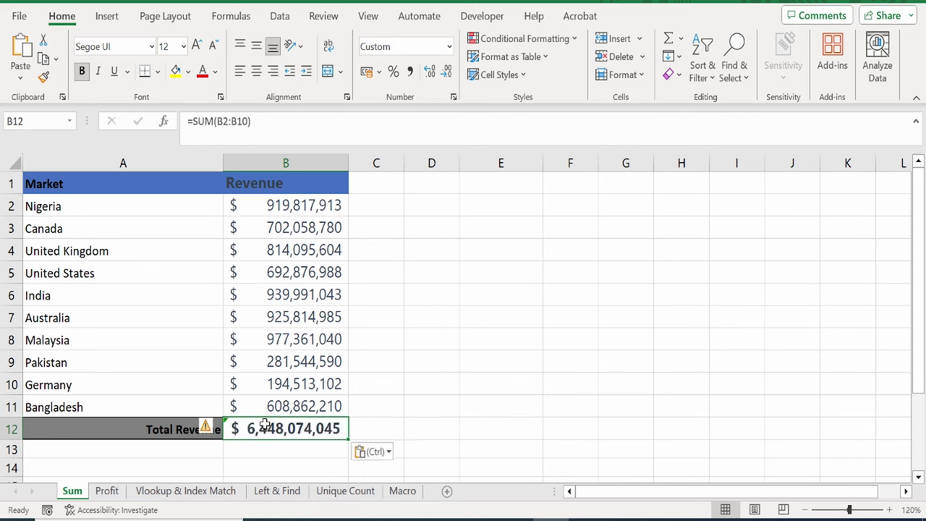
{"action": "double_click", "coordinate": [307, 430]}
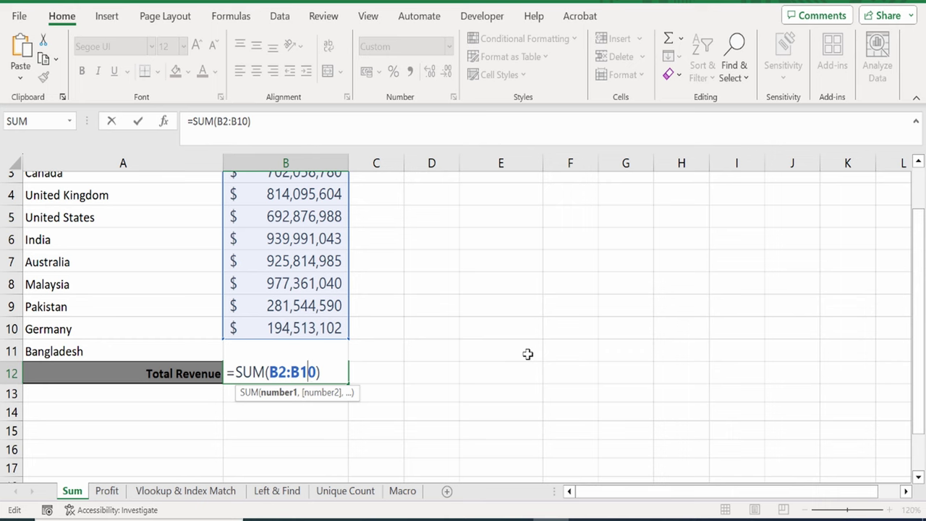
{"action": "key", "text": "Return"}
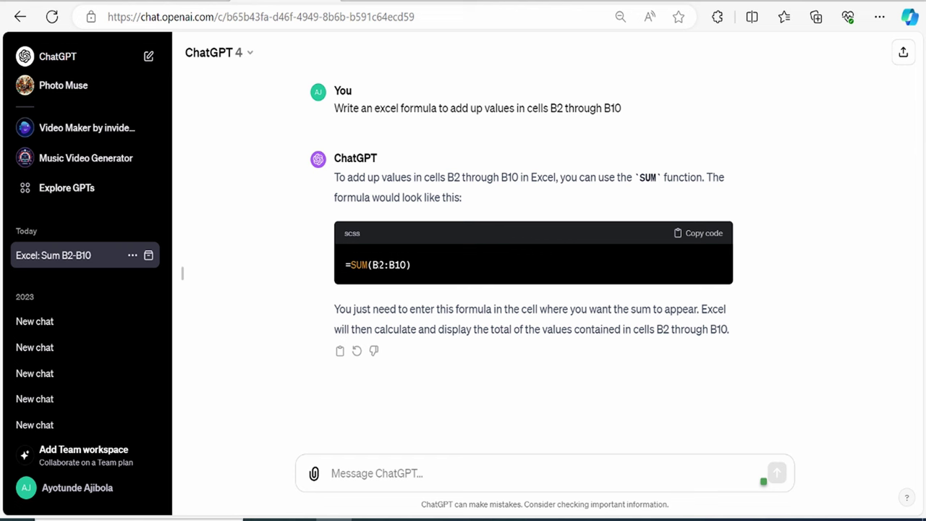
Ask ChatGPT "can you please explain how this function works?" and read through its explanation of the SUM formula.
{"action": "left_click", "coordinate": [406, 473]}
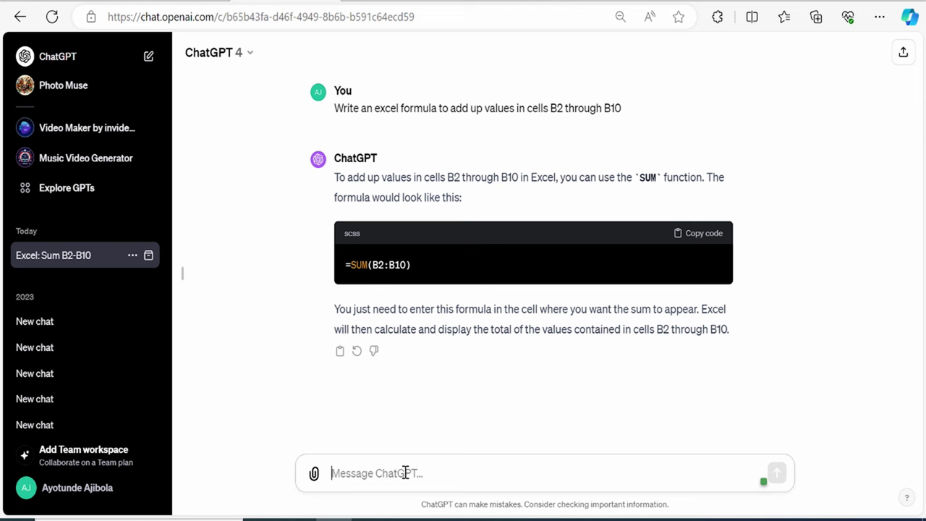
{"action": "type", "text": "can you "}
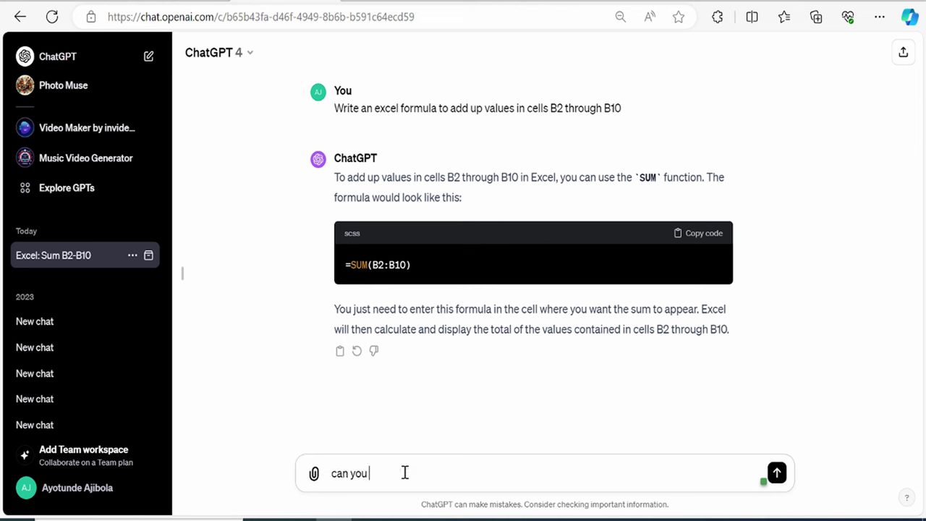
{"action": "type", "text": "please explain how this"}
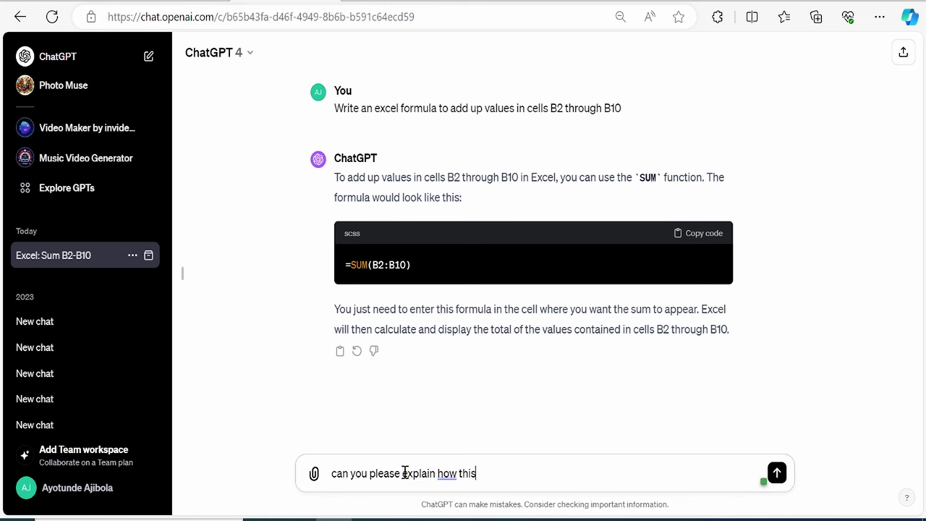
{"action": "type", "text": " function w"}
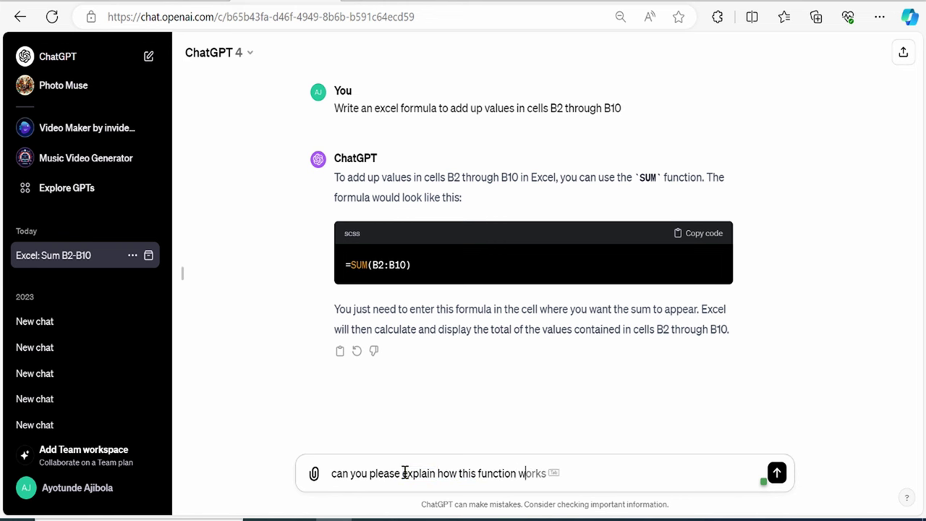
{"action": "type", "text": "orks?"}
{"action": "key", "text": "Return"}
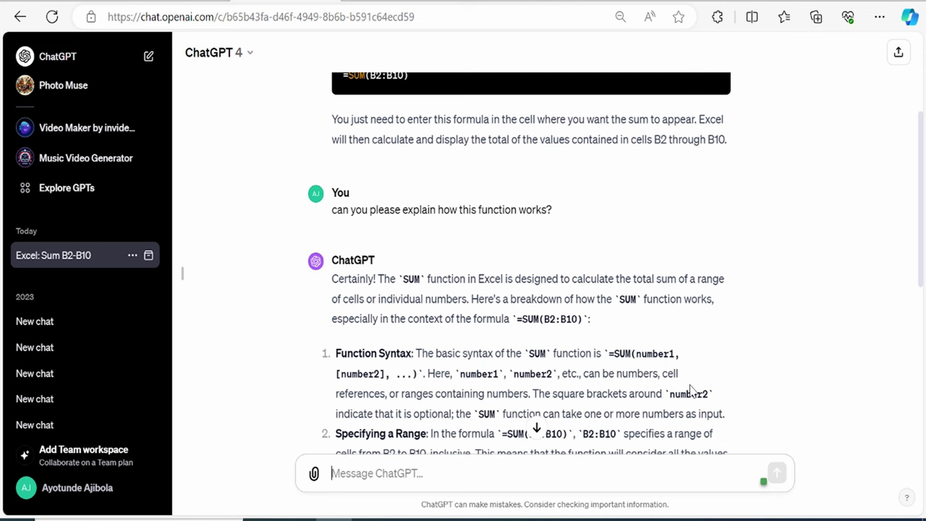
{"action": "scroll", "coordinate": [691, 391], "scroll_direction": "down", "scroll_amount": 5}
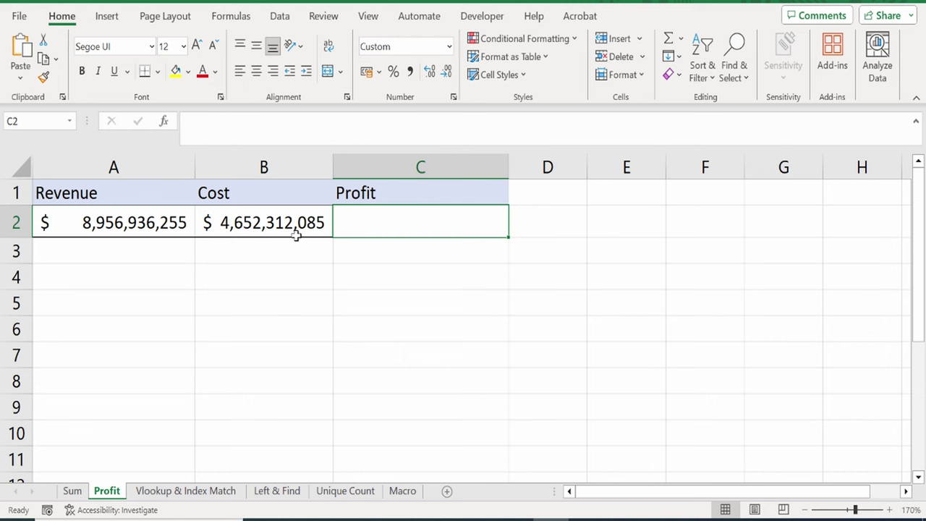
Check the Revenue and Cost cells on the Profit sheet, and ask ChatGPT for a profit formula with revenue in A2 and cost in B2.
{"action": "left_click", "coordinate": [158, 230]}
{"action": "left_click", "coordinate": [226, 223]}
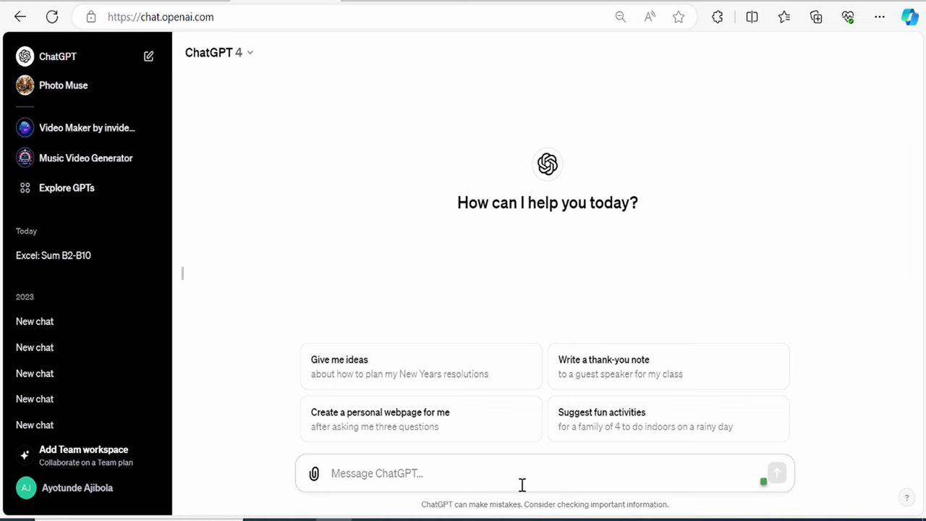
{"action": "key", "text": "ctrl+v"}
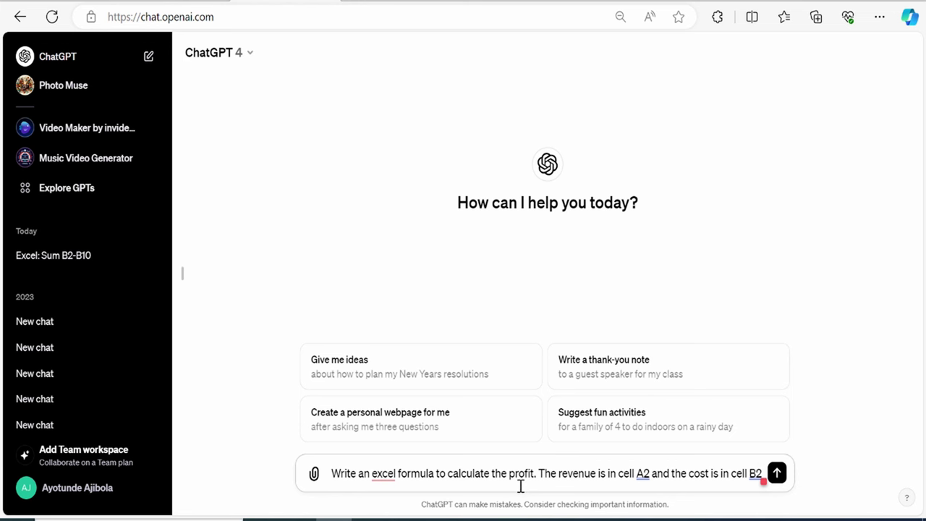
{"action": "left_click", "coordinate": [777, 473]}
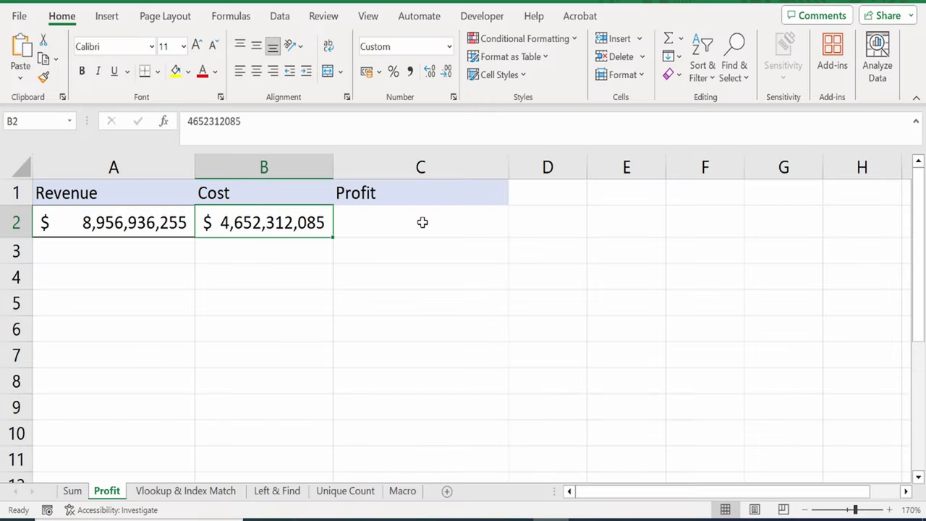
Back in Excel, paste the formula =A2-B2 into the Profit cell C2 and check its cell references.
{"action": "left_click", "coordinate": [423, 222]}
{"action": "key", "text": "ctrl+v"}
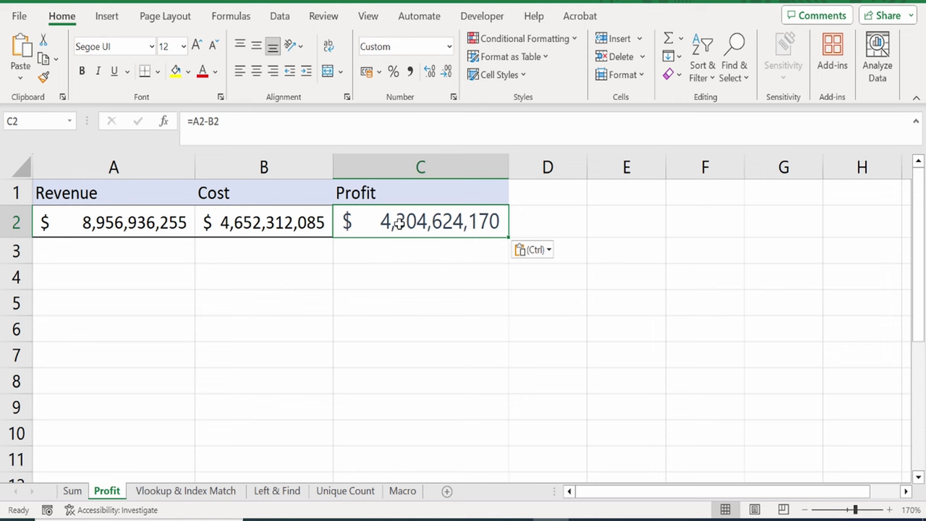
{"action": "double_click", "coordinate": [399, 224]}
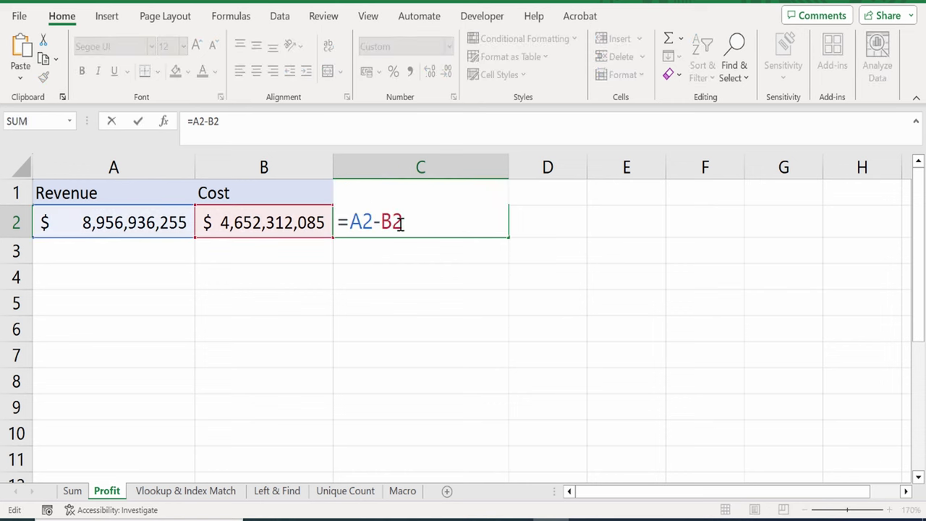
{"action": "key", "text": "Return"}
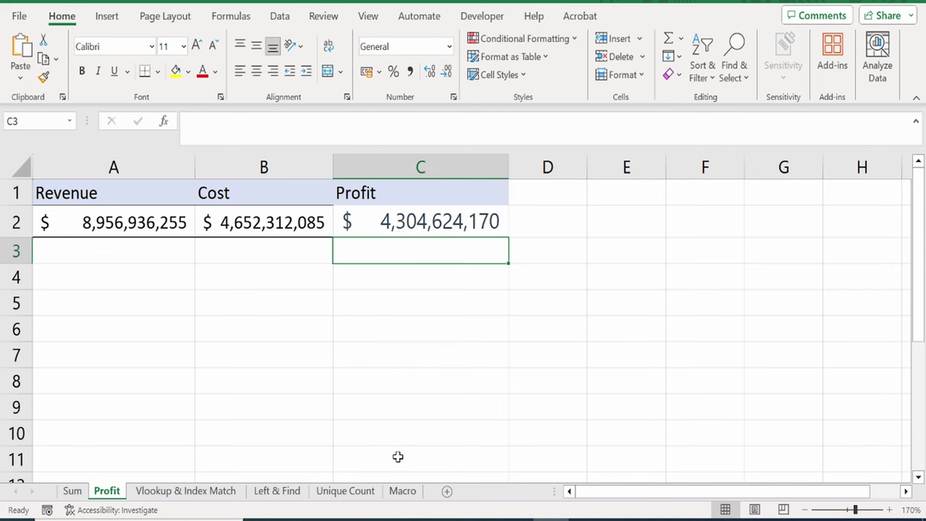
From the Vlookup & Index Match sheet, switch to ChatGPT, request a formula that finds sugar cookie in a table and returns the price, and review the answer.
{"action": "left_click", "coordinate": [203, 494]}
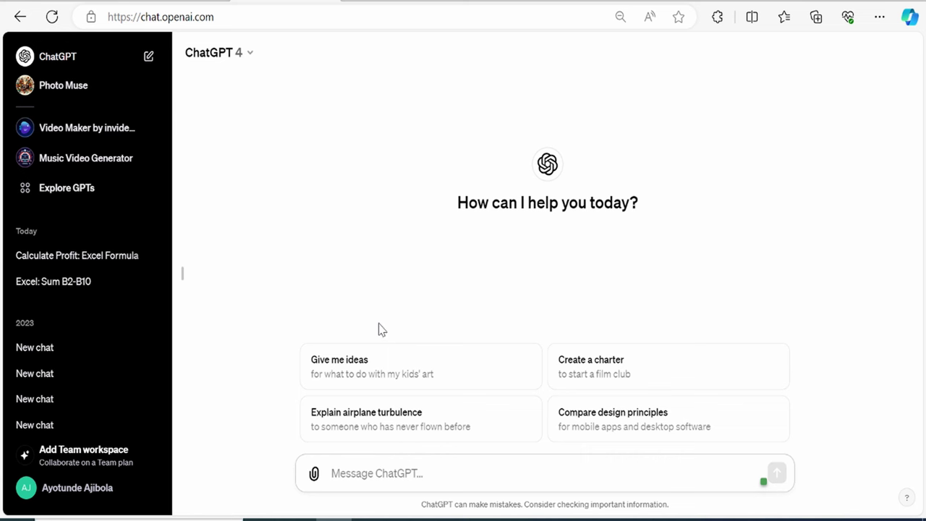
{"action": "key", "text": "ctrl+v"}
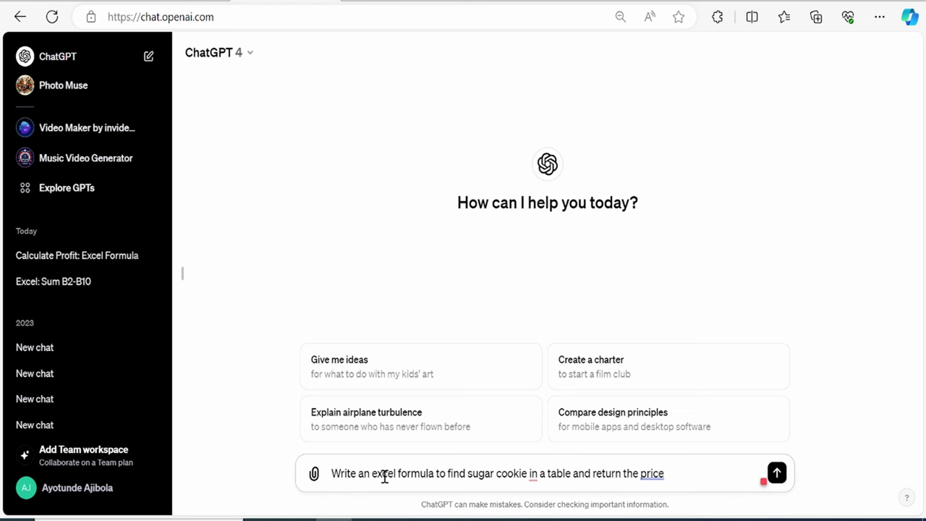
{"action": "key", "text": "Return"}
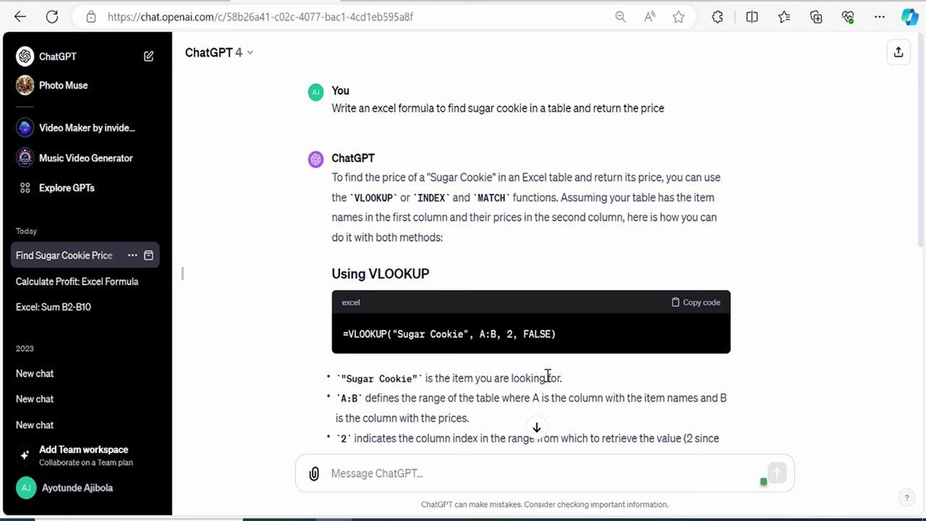
{"action": "scroll", "coordinate": [408, 263], "scroll_direction": "down", "scroll_amount": 5}
{"action": "scroll", "coordinate": [414, 338], "scroll_direction": "up", "scroll_amount": 3}
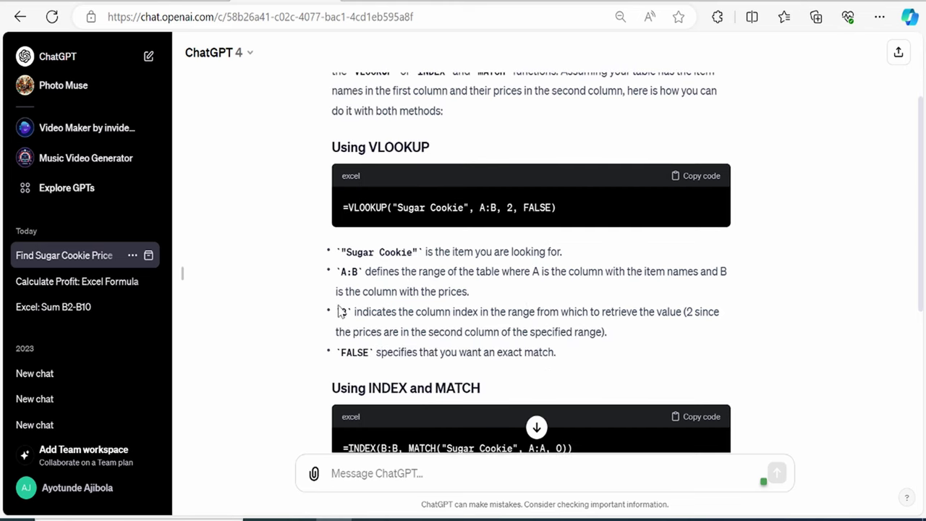
{"action": "scroll", "coordinate": [463, 311], "scroll_direction": "up", "scroll_amount": 1}
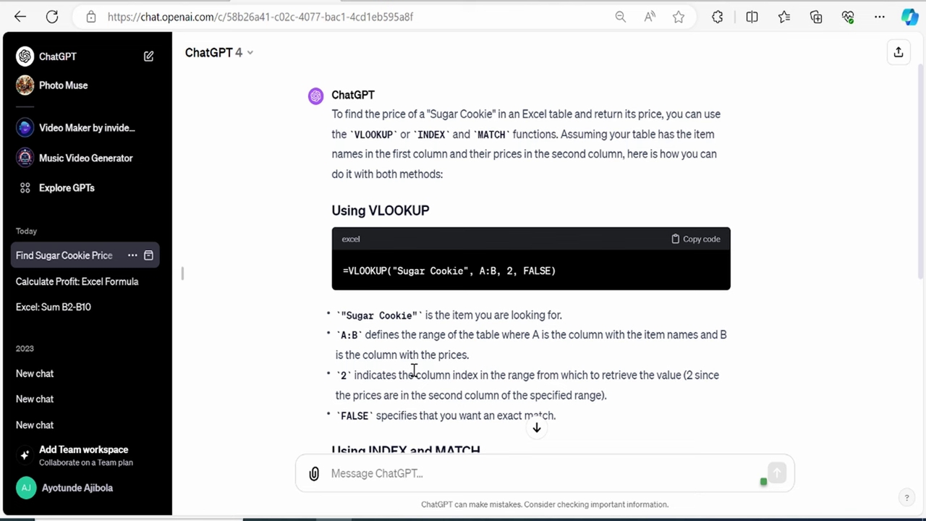
{"action": "scroll", "coordinate": [414, 370], "scroll_direction": "down", "scroll_amount": 1}
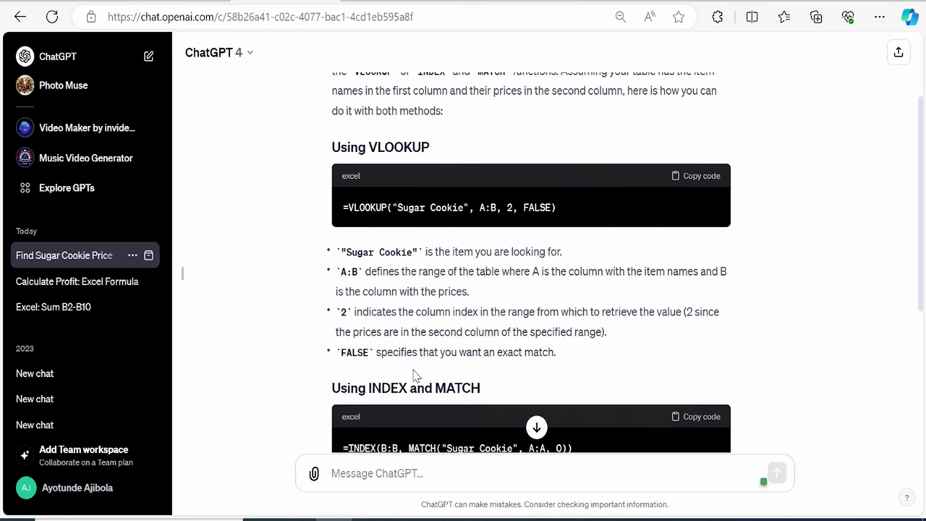
{"action": "scroll", "coordinate": [358, 373], "scroll_direction": "up", "scroll_amount": 2}
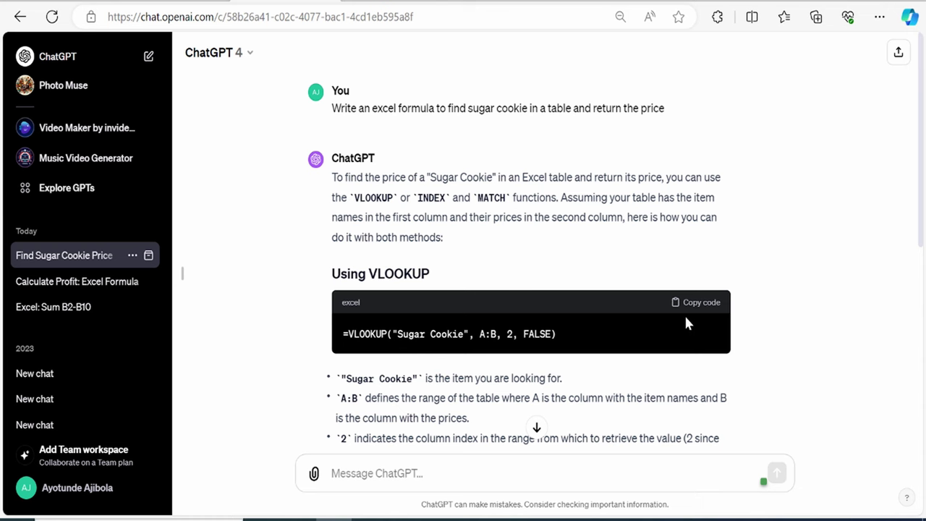
In Excel, enter =VLOOKUP("Sugar Cookie", A:B, 2, FALSE) in cell E2 and check it against the Sugar Cookie row of the table.
{"action": "left_click", "coordinate": [479, 519]}
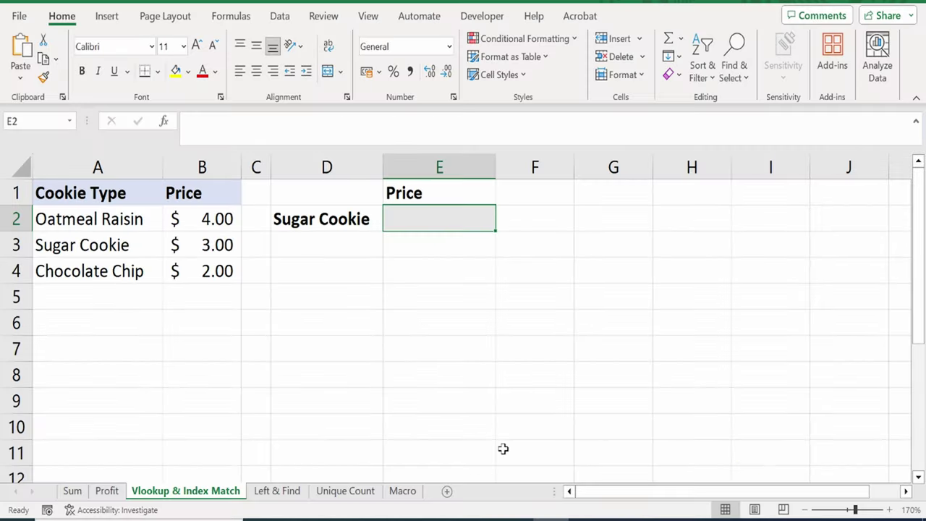
{"action": "type", "text": "=VLOOKUP(\"Sugar Cookie\", A:B, 2, FALSE)"}
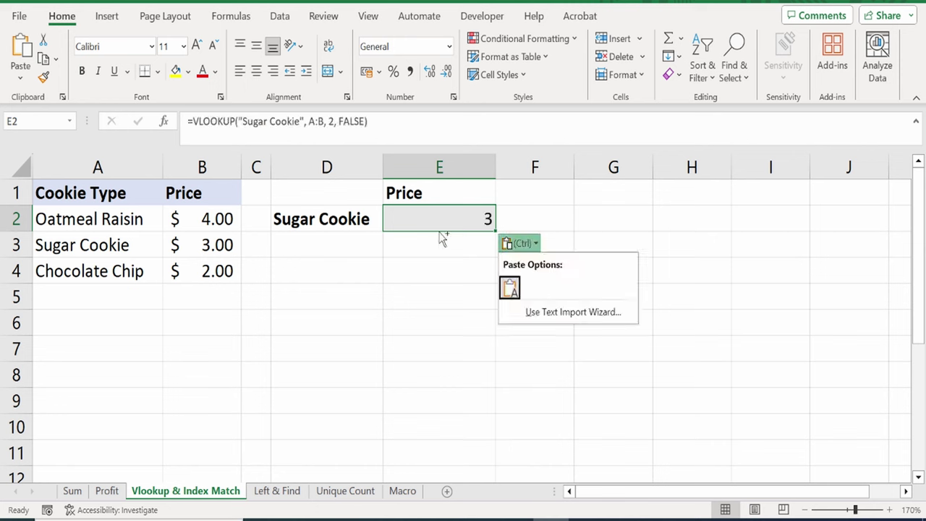
{"action": "double_click", "coordinate": [463, 218]}
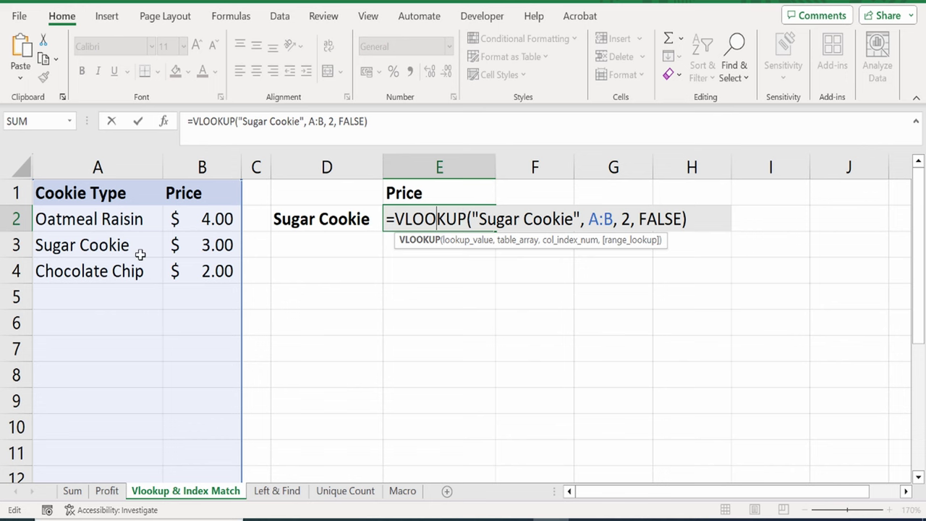
{"action": "key", "text": "ctrl+Return"}
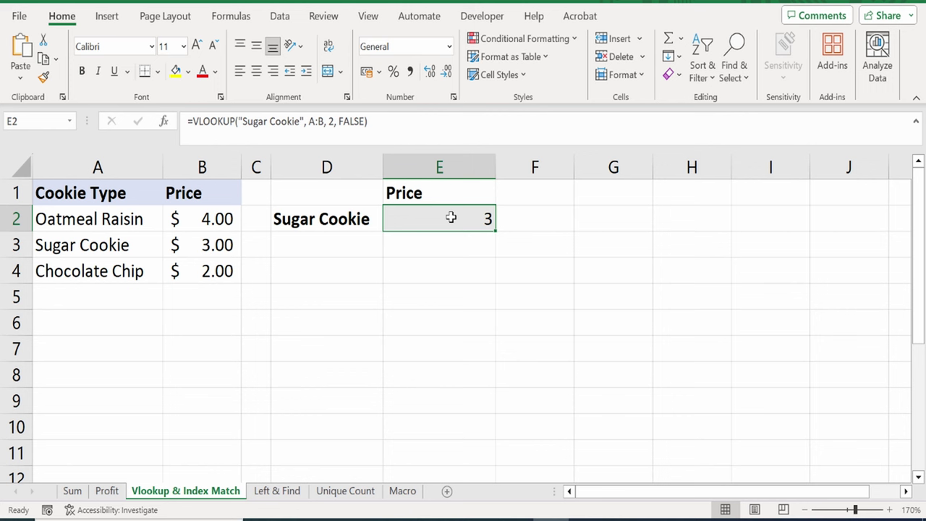
{"action": "left_click", "coordinate": [112, 247]}
{"action": "left_click", "coordinate": [488, 217]}
Switch to ChatGPT and review the INDEX and MATCH alternative for looking up the sugar cookie price.
{"action": "key", "text": "alt+Tab"}
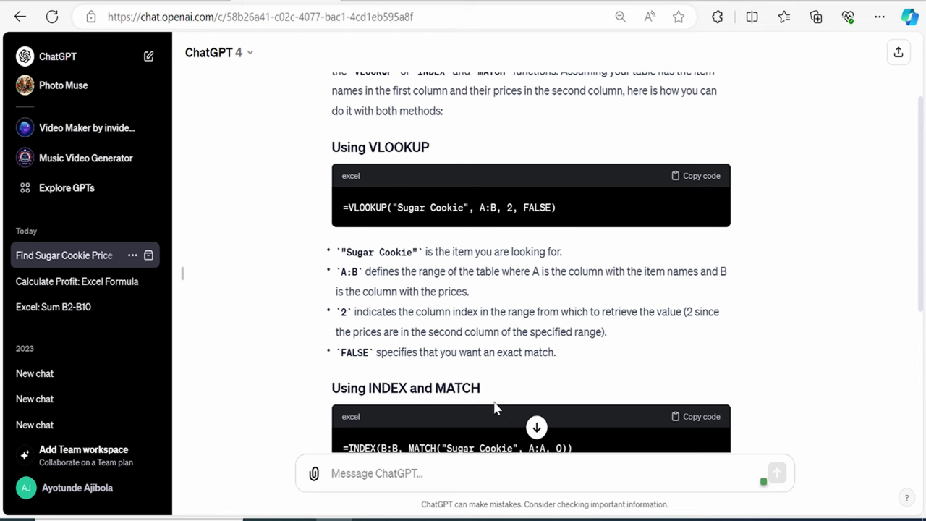
{"action": "scroll", "coordinate": [463, 280], "scroll_direction": "down", "scroll_amount": 3}
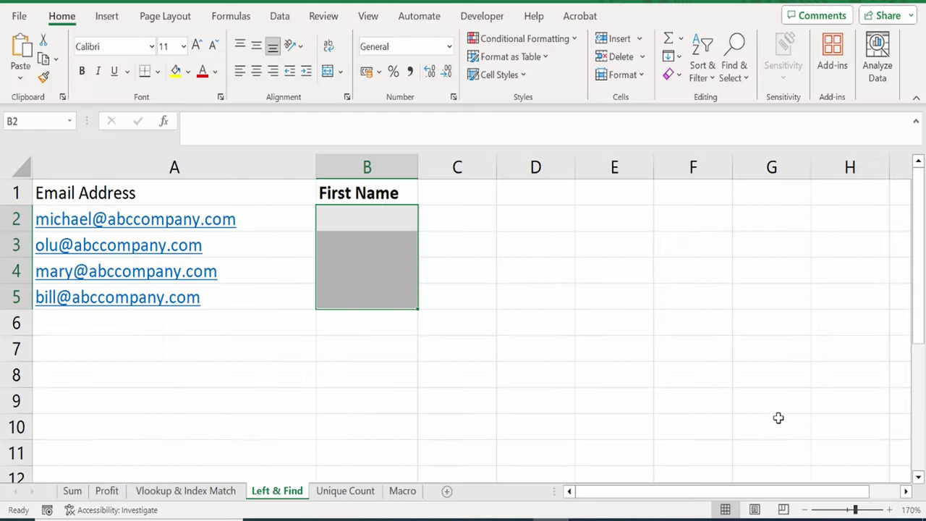
On Excel's Left & Find sheet, enter the first name from the A2 email in B2 and Flash Fill the rest of the First Name column.
{"action": "left_click", "coordinate": [460, 301]}
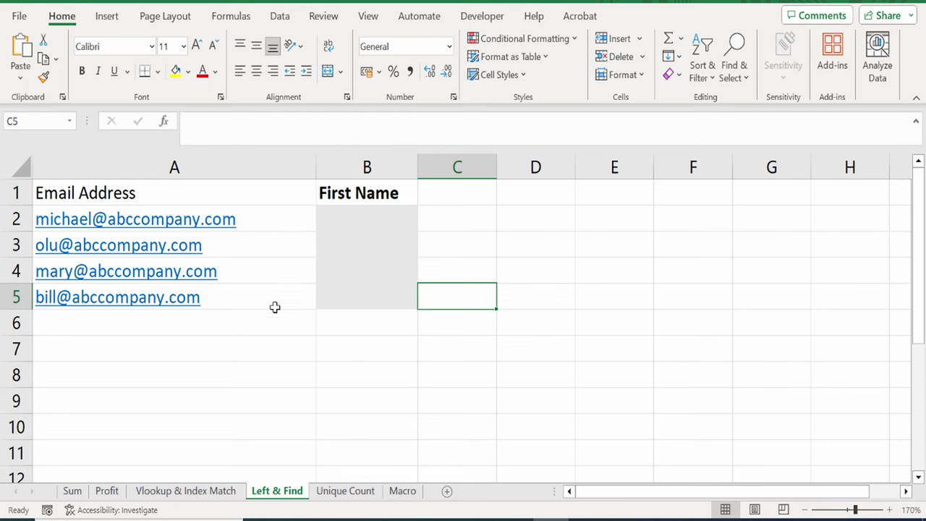
{"action": "left_click", "coordinate": [349, 234]}
{"action": "left_click", "coordinate": [354, 284]}
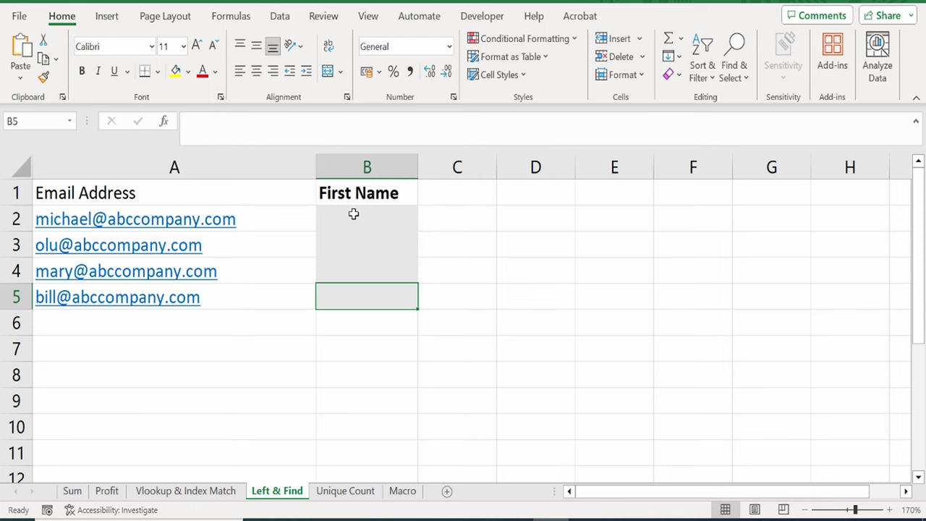
{"action": "key", "text": "Return"}
{"action": "type", "text": "Michael"}
{"action": "key", "text": "Return"}
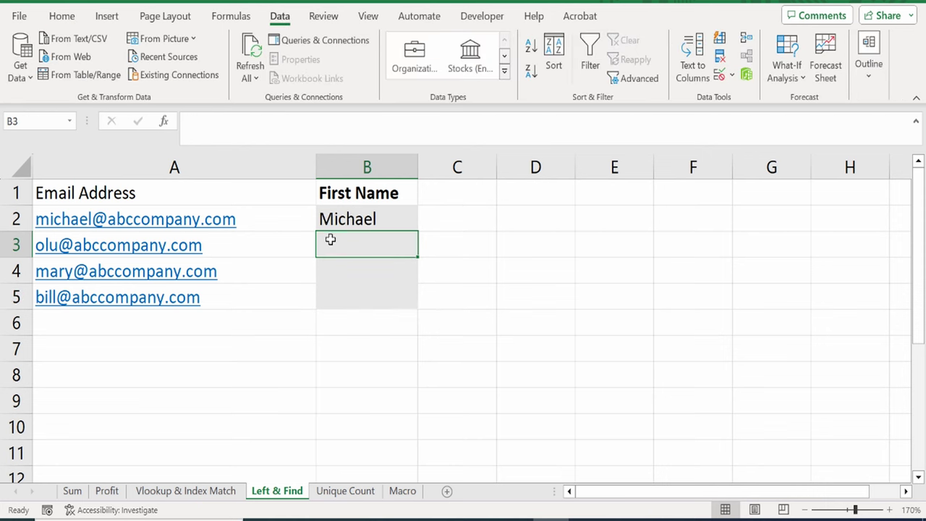
{"action": "key", "text": "shift+Return"}
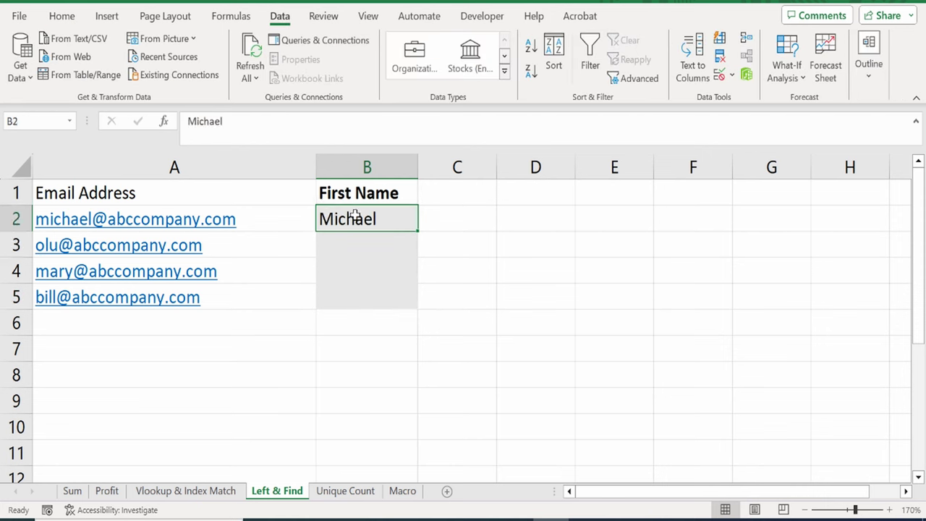
{"action": "left_click", "coordinate": [721, 39]}
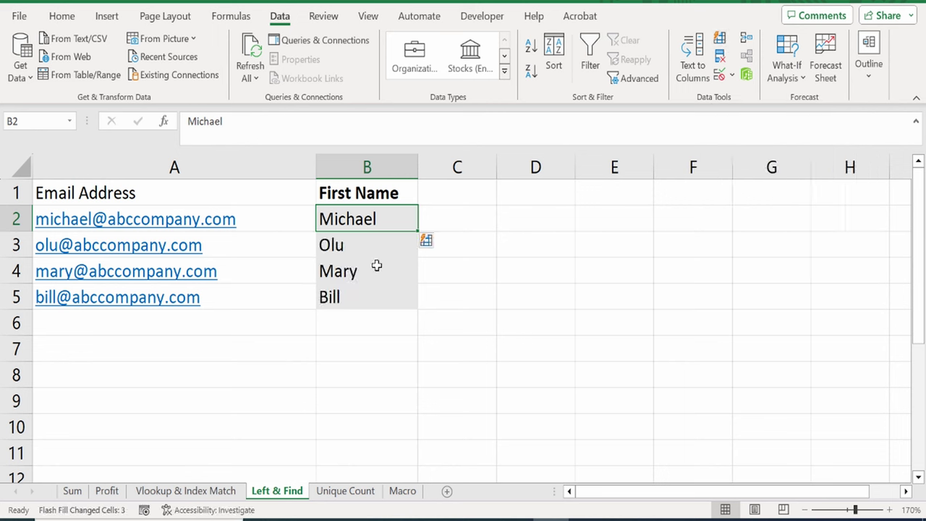
Clear the Flash Fill names from cells B2:B5.
{"action": "left_click", "coordinate": [409, 374]}
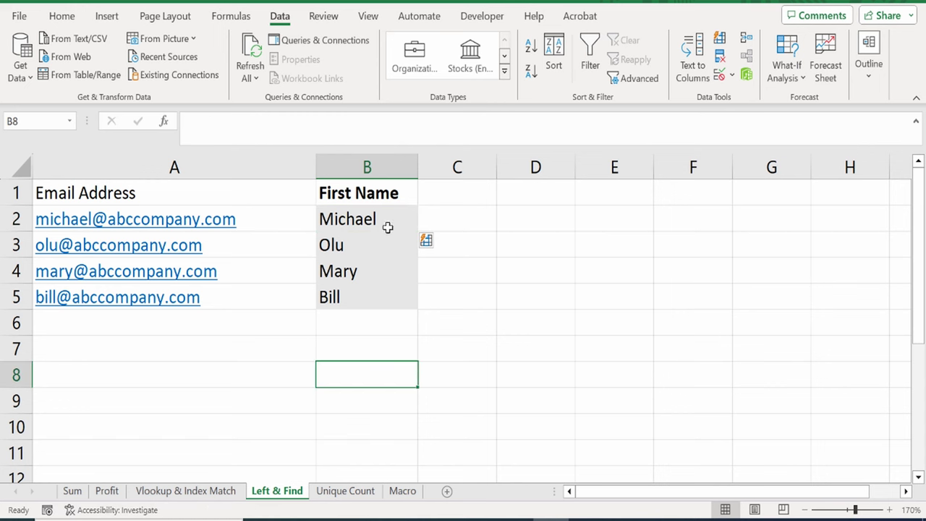
{"action": "left_click_drag", "start_coordinate": [384, 217], "coordinate": [386, 303]}
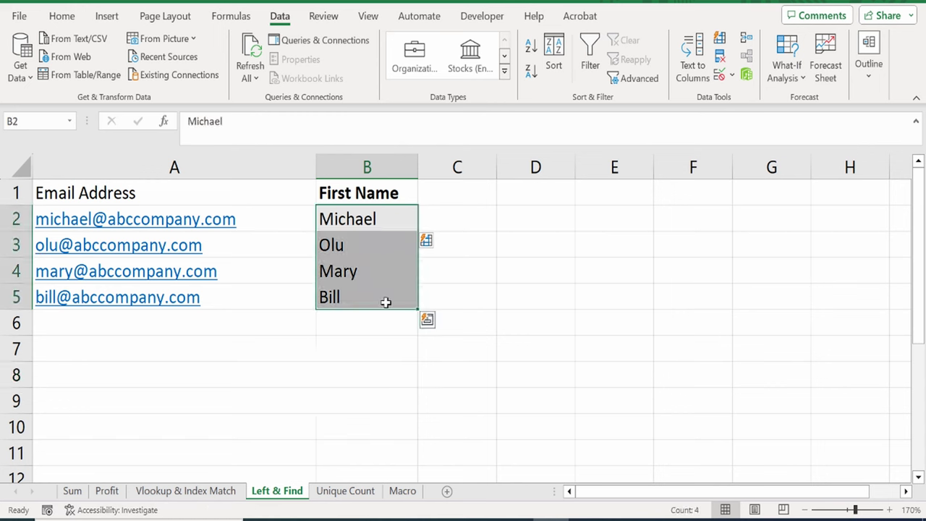
{"action": "key", "text": "Delete"}
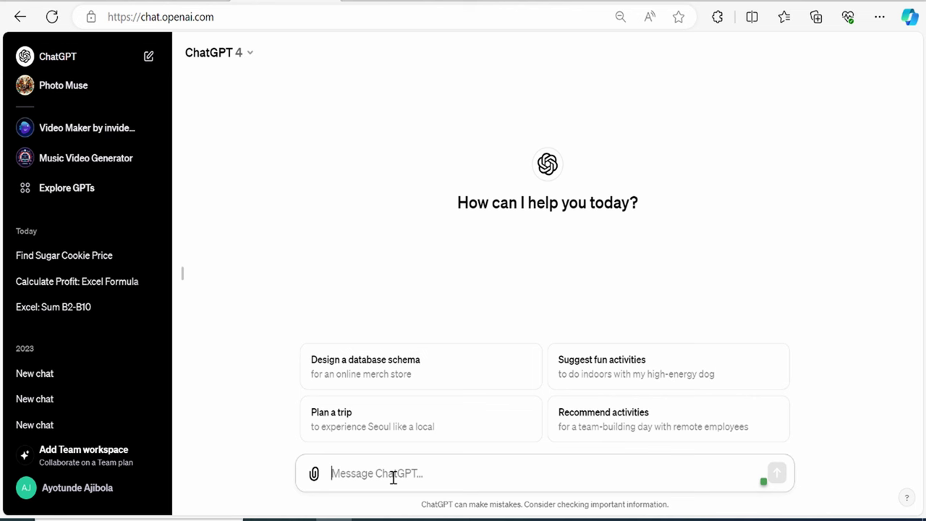
In a new ChatGPT chat, request an Excel formula that extracts all the text before the @ character in cell A2, and copy the formula.
{"action": "type", "text": "Write an excel formula to extract all the text before the @ character in cell A2."}
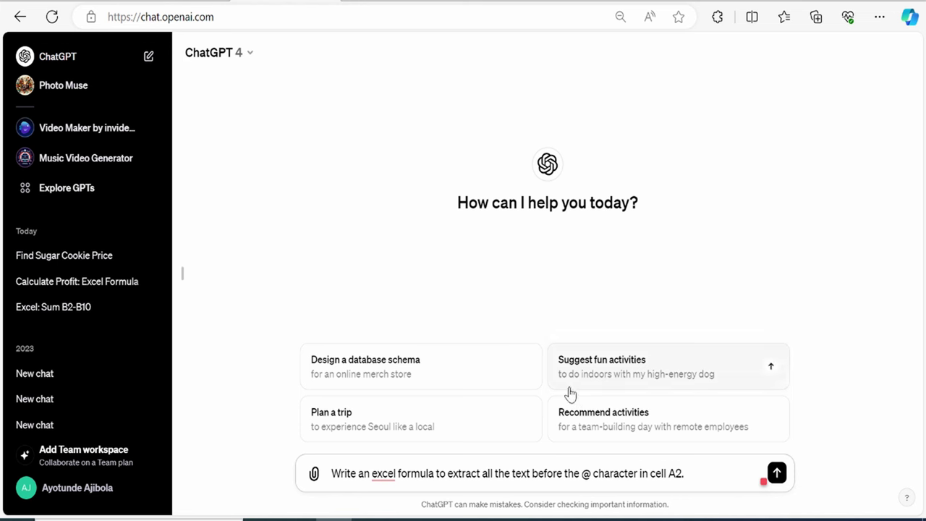
{"action": "key", "text": "Return"}
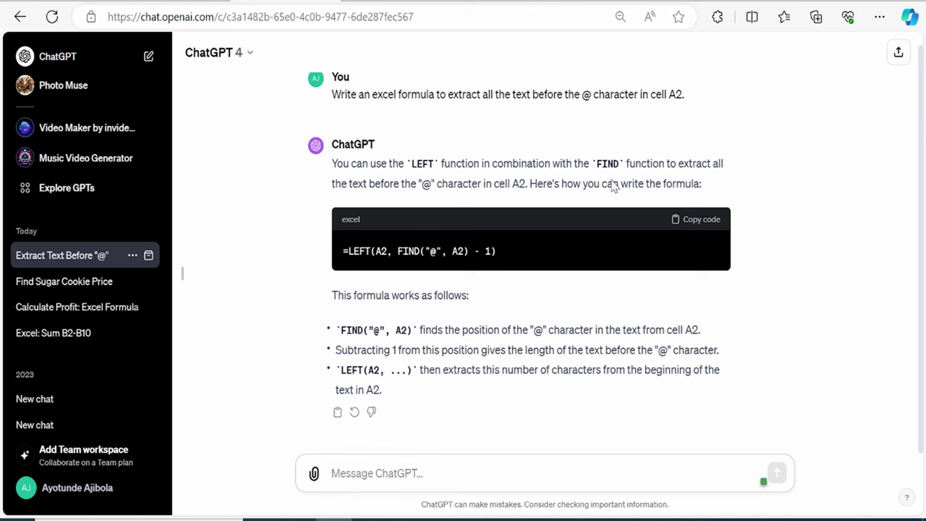
{"action": "left_click", "coordinate": [699, 223]}
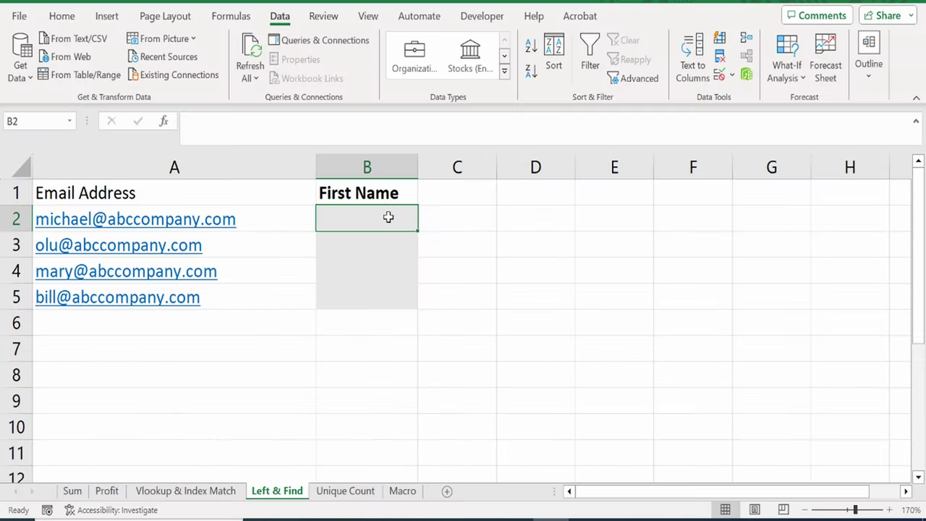
In Excel, enter the copied formula =LEFT(A2, FIND("@", A2) - 1) in all First Name cells B2:B5 at once.
{"action": "left_click", "coordinate": [386, 337]}
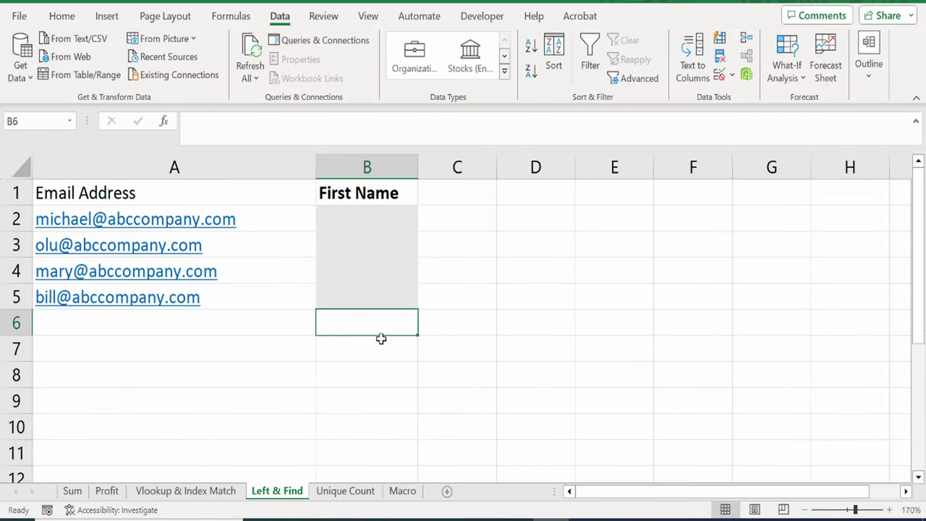
{"action": "left_click", "coordinate": [353, 214]}
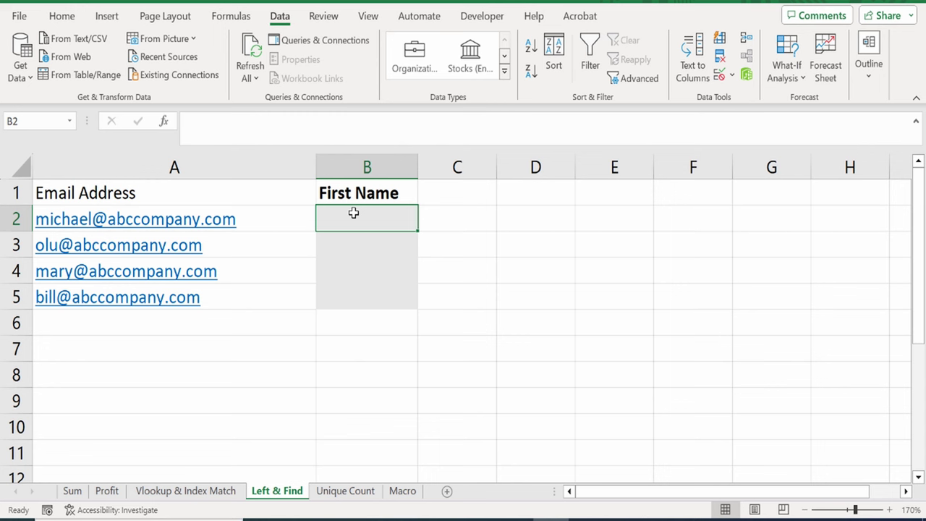
{"action": "left_click_drag", "start_coordinate": [353, 213], "coordinate": [354, 299]}
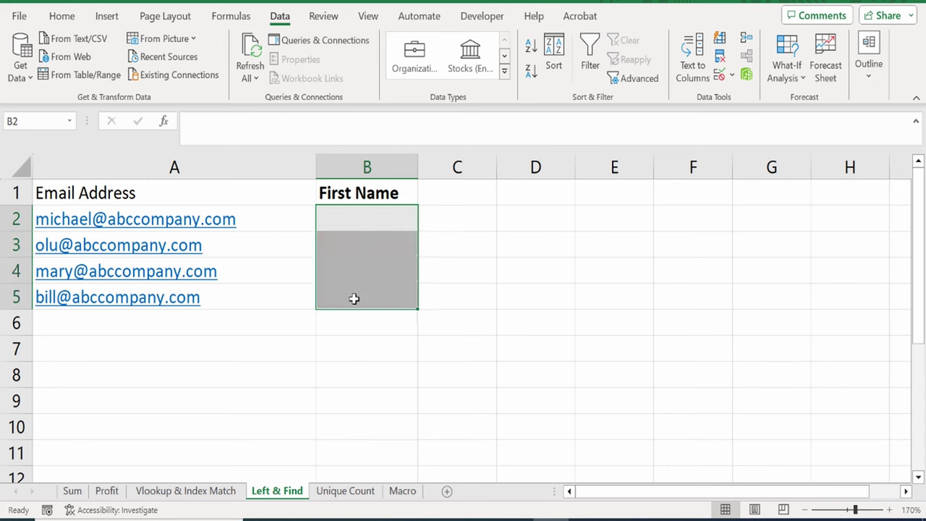
{"action": "left_click", "coordinate": [286, 137]}
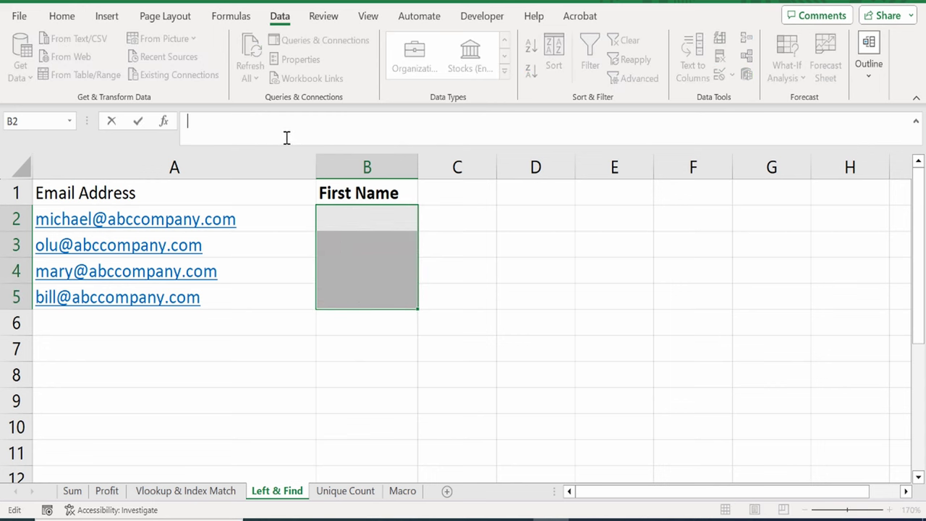
{"action": "key", "text": "ctrl+v"}
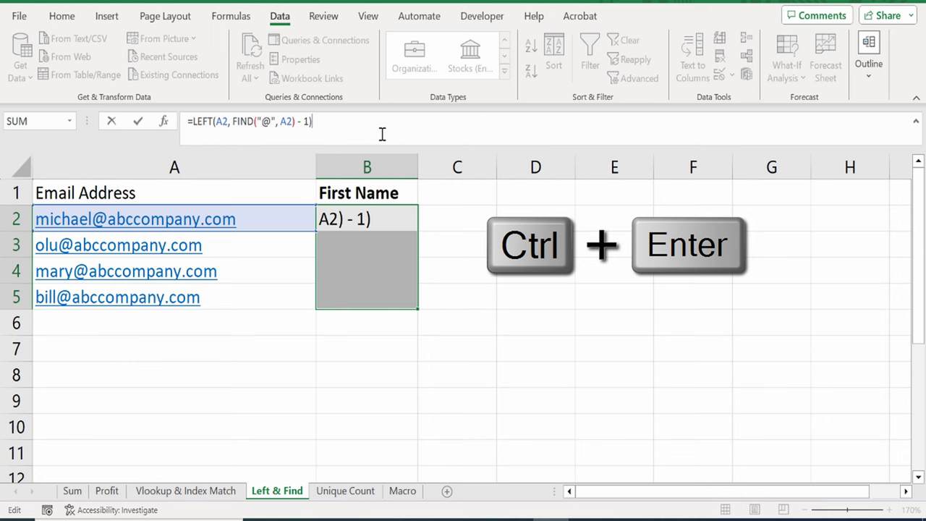
{"action": "key", "text": "ctrl+Return"}
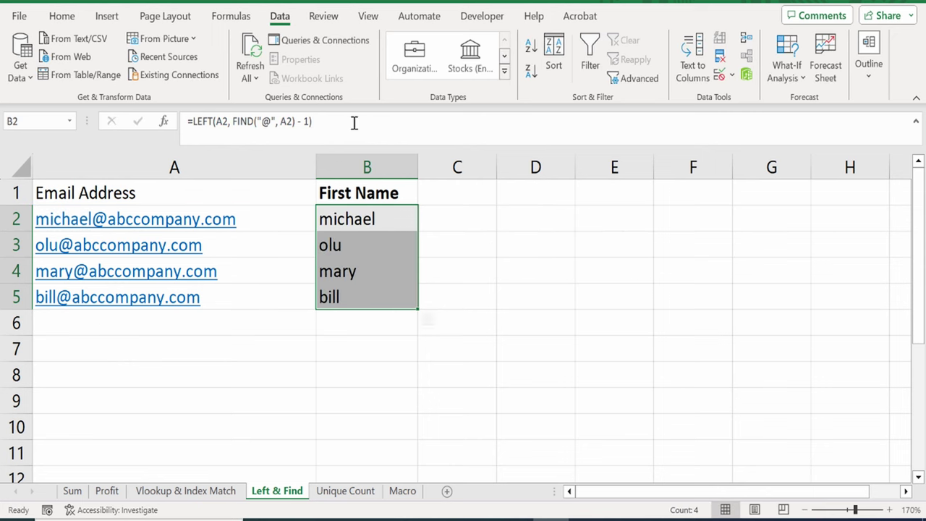
Check the LEFT and FIND formula in the First Name cells and leave it as it is.
{"action": "left_click_drag", "start_coordinate": [354, 122], "coordinate": [263, 121]}
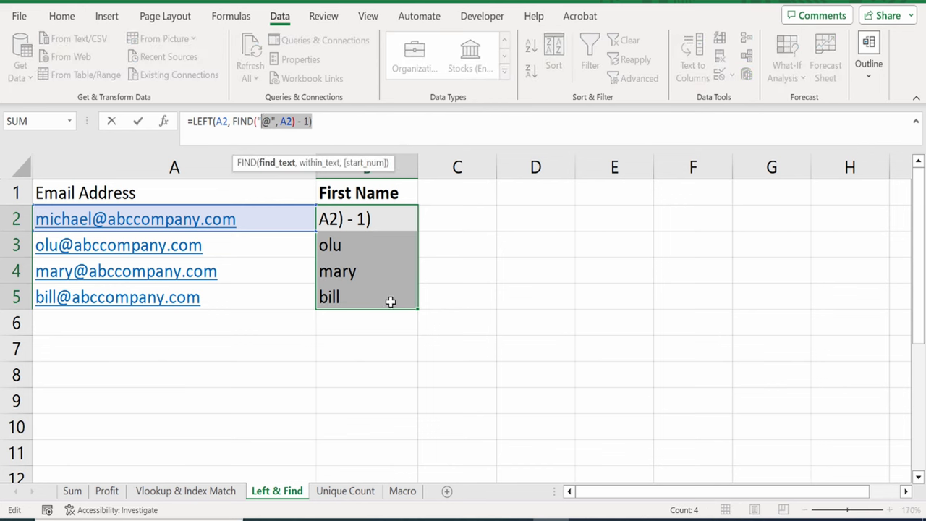
{"action": "key", "text": "Escape"}
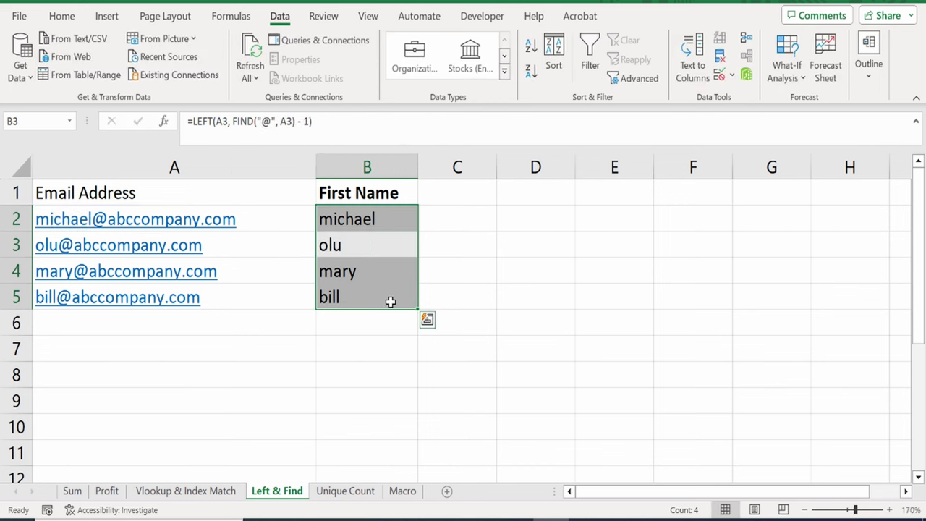
{"action": "left_click", "coordinate": [374, 333]}
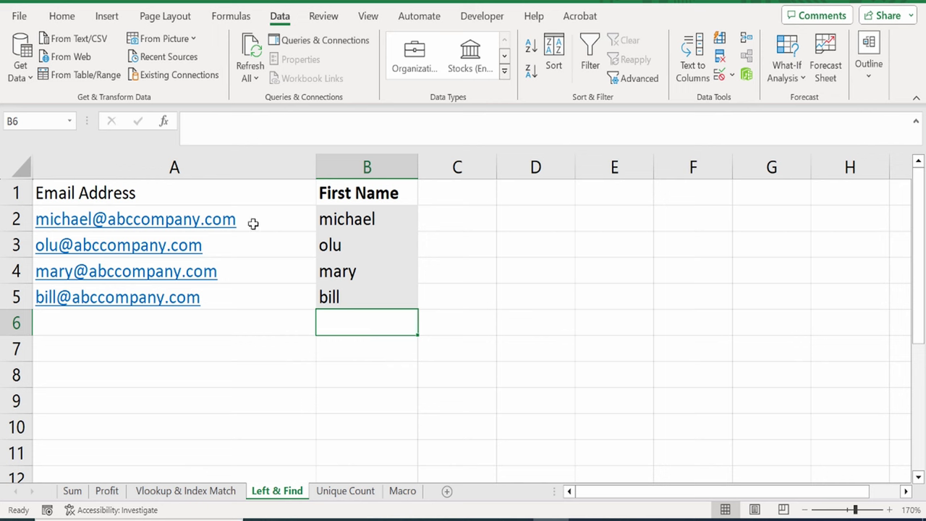
Open the Unique Count sheet and check the repeated Chocolate Chip entries in the Cookie Types list.
{"action": "left_click", "coordinate": [345, 491]}
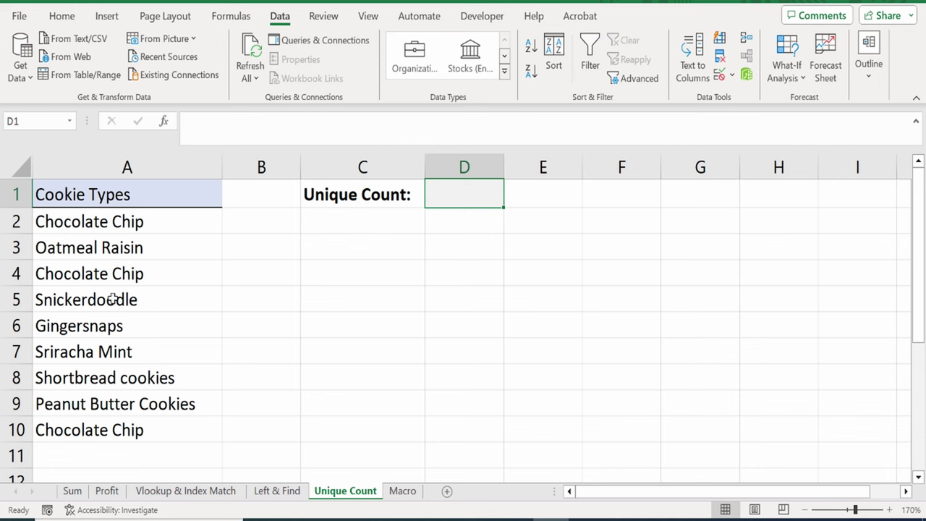
{"action": "left_click", "coordinate": [105, 220]}
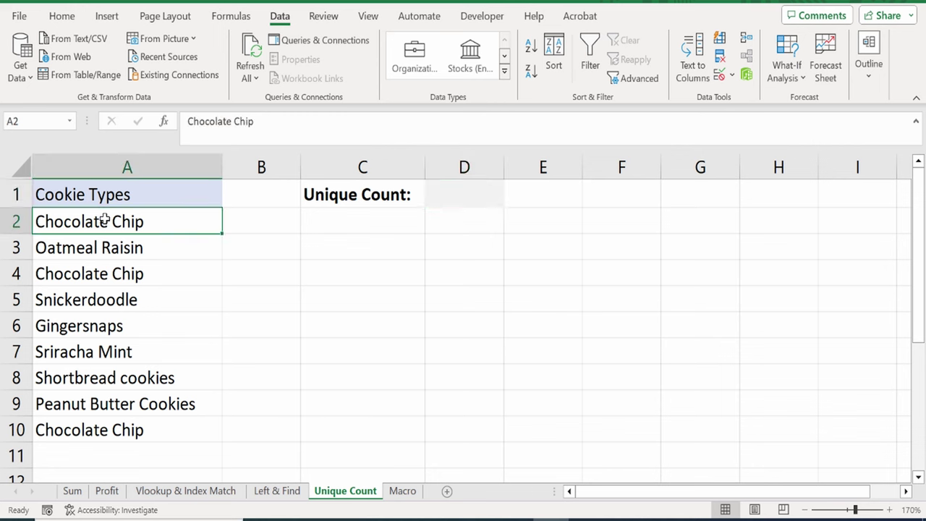
{"action": "left_click", "coordinate": [112, 281]}
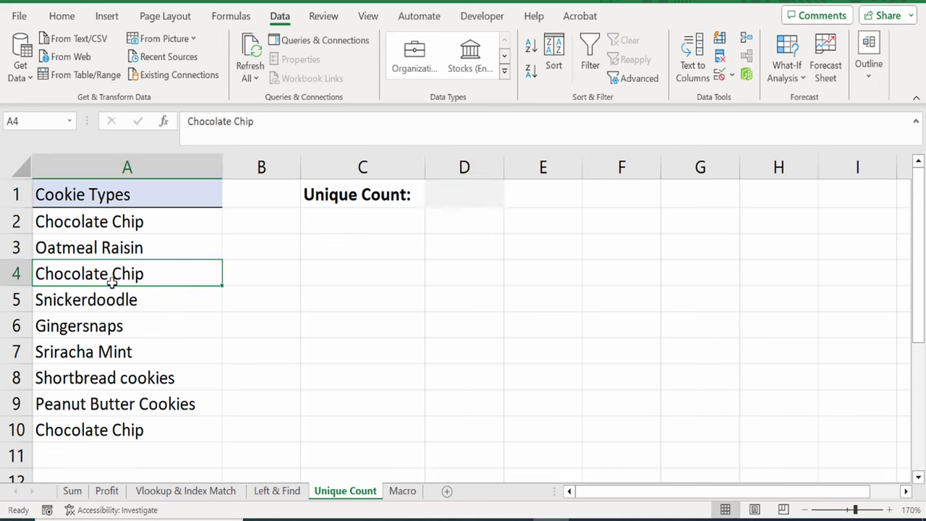
{"action": "left_click", "coordinate": [94, 424]}
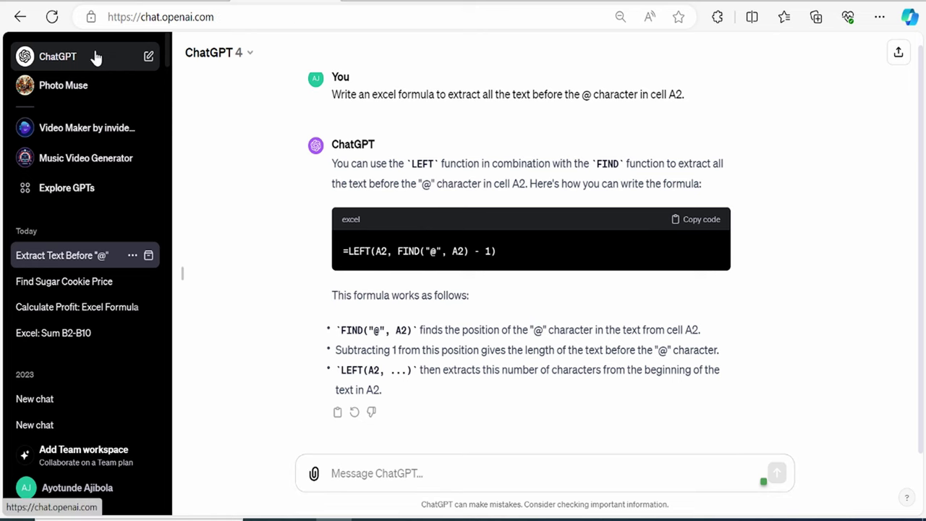
In a new ChatGPT chat, request an Excel formula to count the number of unique values in a list, and copy the COUNTA and UNIQUE formula.
{"action": "left_click", "coordinate": [98, 59]}
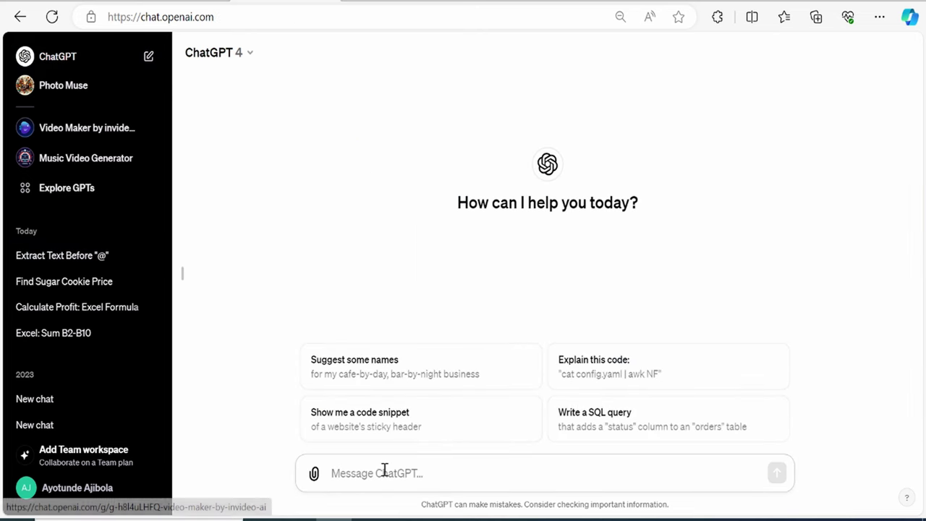
{"action": "key", "text": "ctrl+v"}
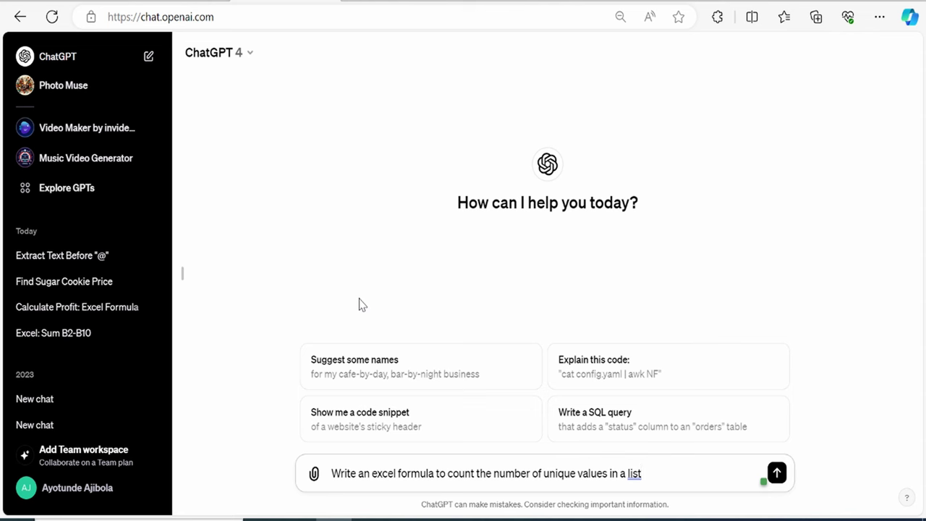
{"action": "key", "text": "Return"}
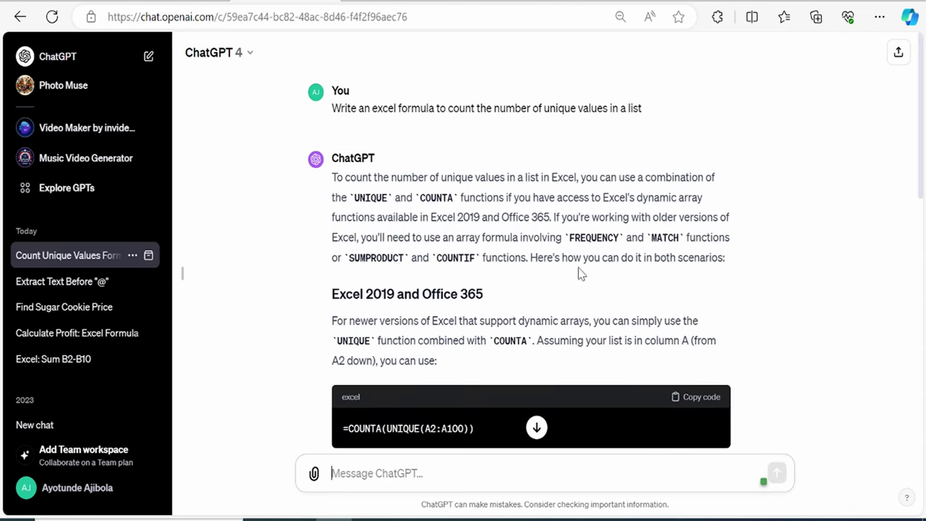
{"action": "scroll", "coordinate": [619, 293], "scroll_direction": "down", "scroll_amount": 1}
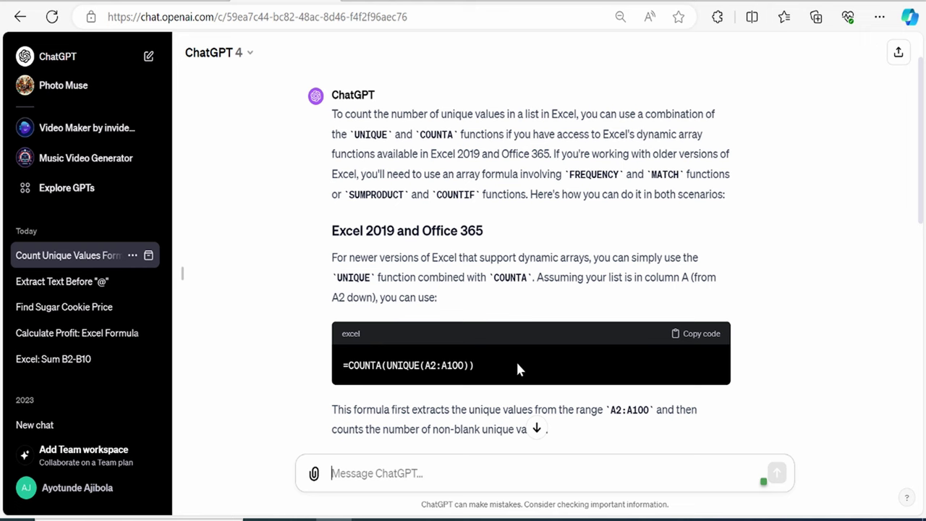
{"action": "left_click", "coordinate": [705, 335]}
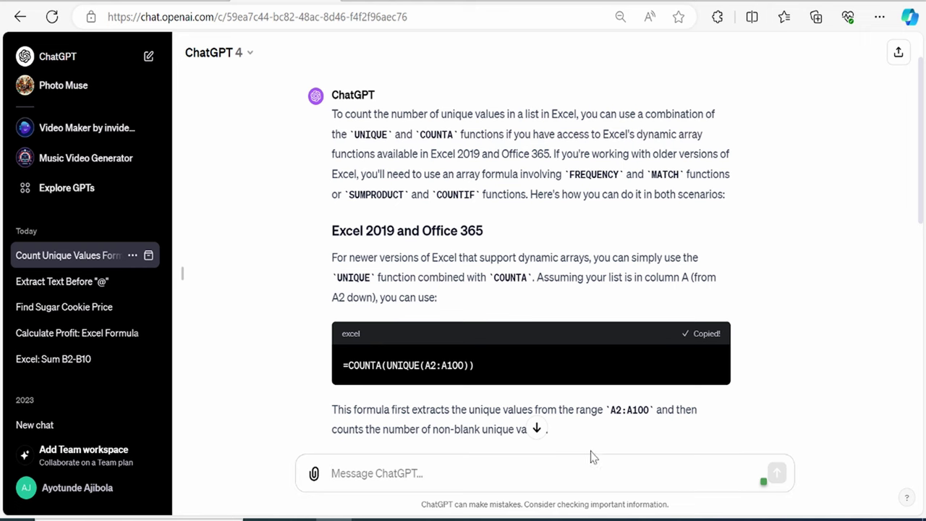
In Excel, enter the unique-count formula =COUNTA(UNIQUE(A1:A100)) in cell C2 of the Unique Count sheet.
{"action": "key", "text": "alt+Tab"}
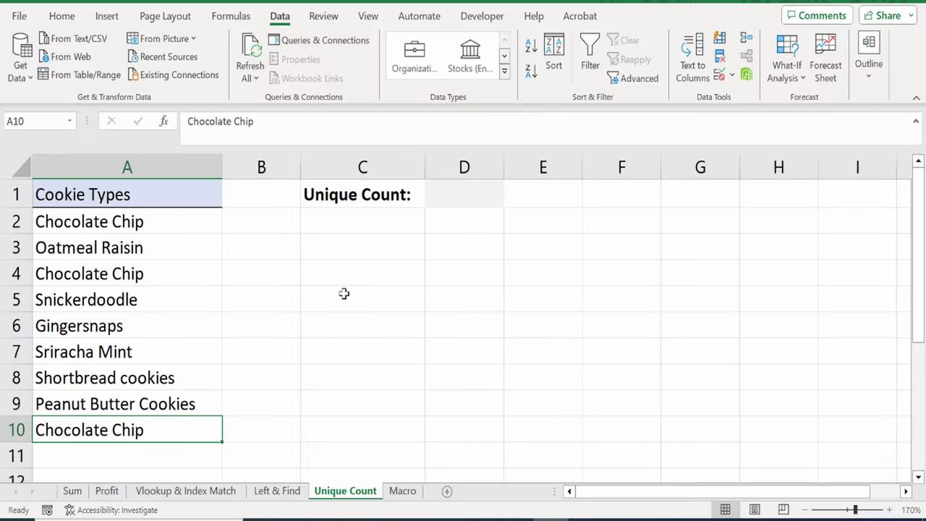
{"action": "left_click", "coordinate": [336, 227]}
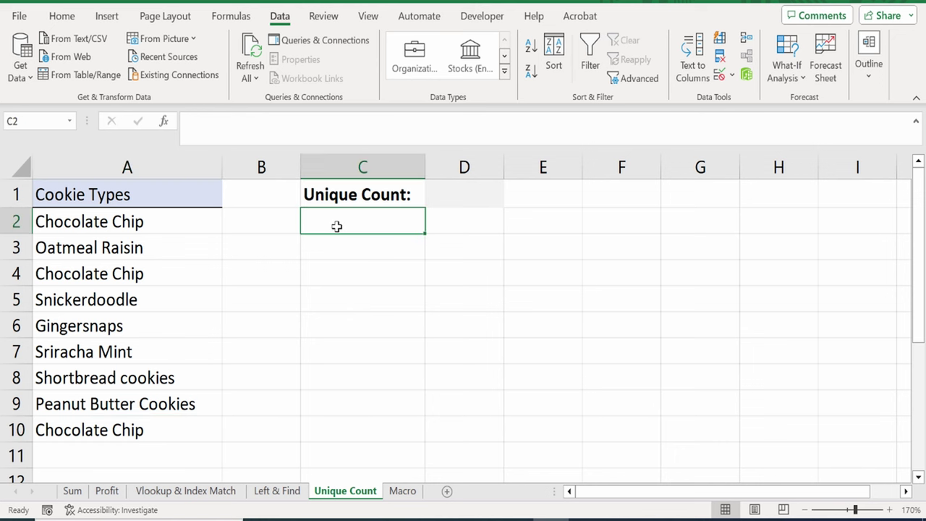
{"action": "key", "text": "ctrl+v"}
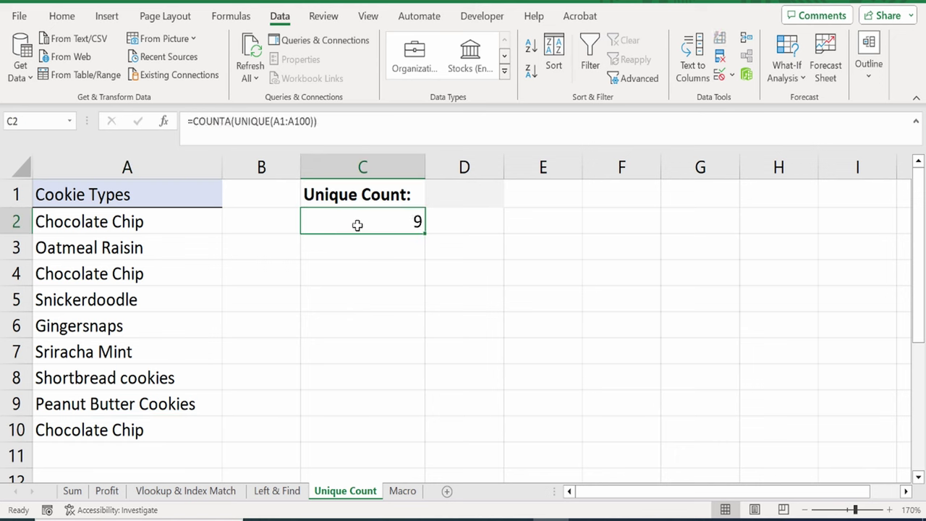
Change the range in the C2 unique-count formula so it reads =COUNTA(UNIQUE(A2:A10)).
{"action": "double_click", "coordinate": [357, 225]}
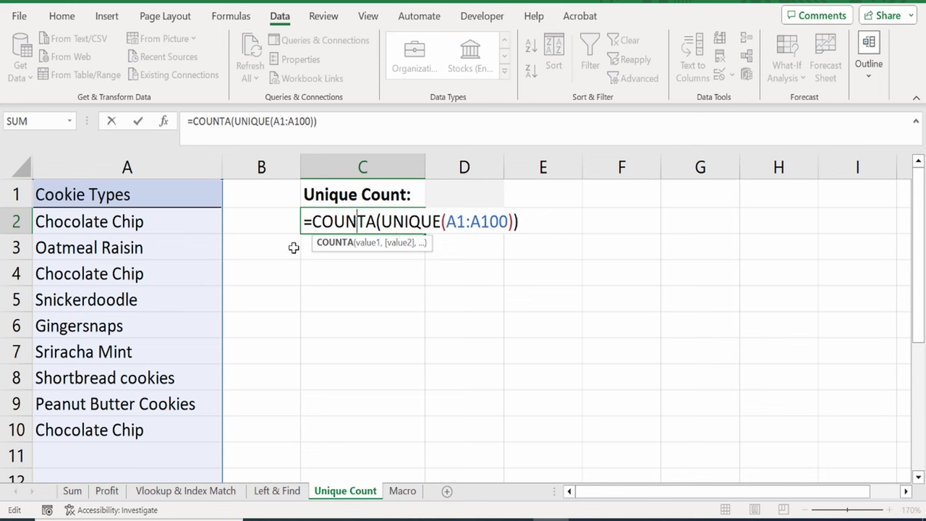
{"action": "key", "text": "Right"}
{"action": "key", "text": "Right"}
{"action": "key", "text": "Right"}
{"action": "key", "text": "Right"}
{"action": "key", "text": "Right"}
{"action": "key", "text": "Right"}
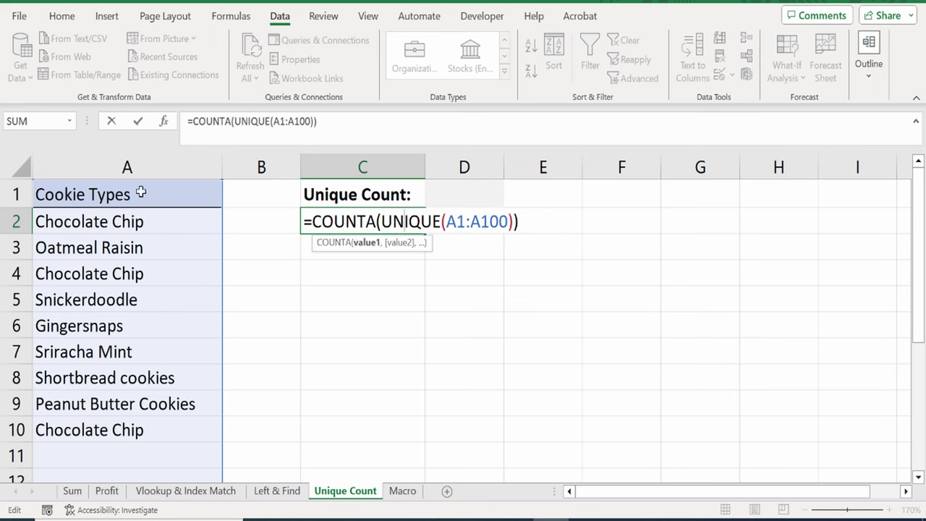
{"action": "left_click", "coordinate": [284, 120]}
{"action": "key", "text": "BackSpace"}
{"action": "type", "text": "2"}
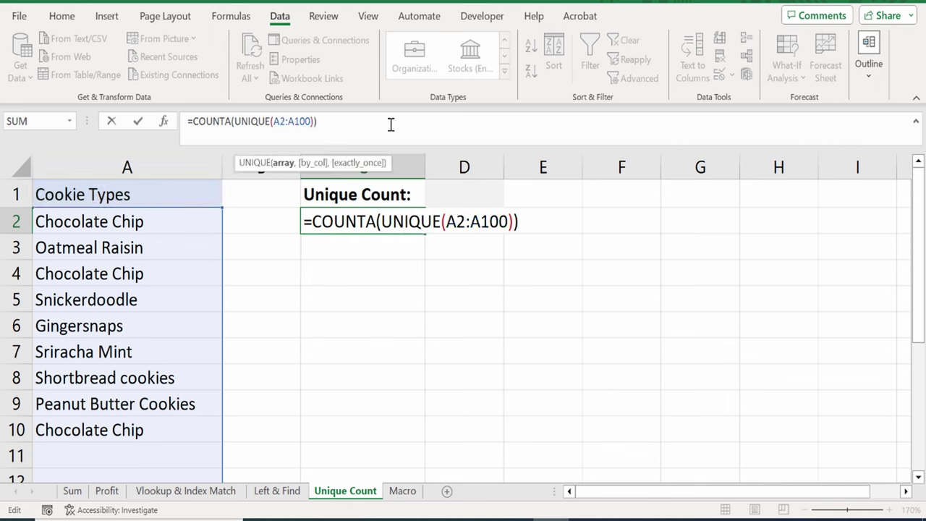
{"action": "key", "text": "BackSpace"}
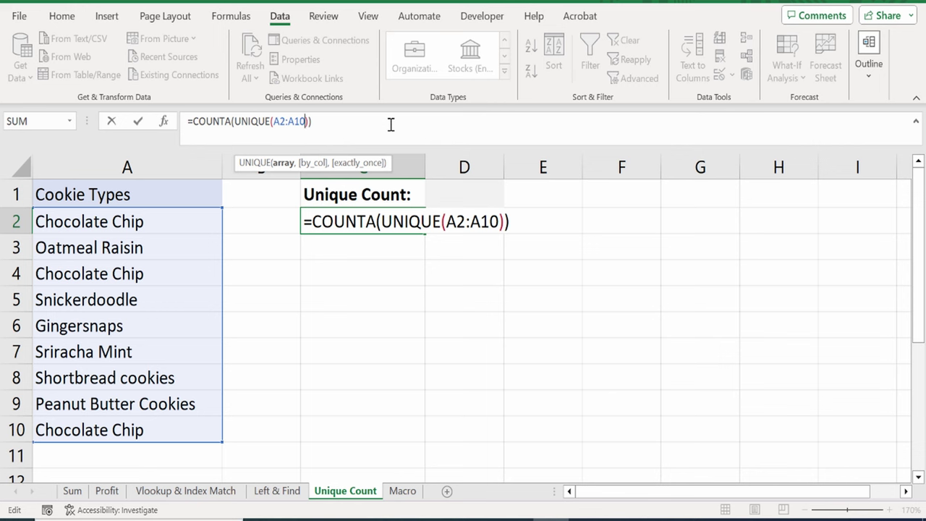
{"action": "key", "text": "Return"}
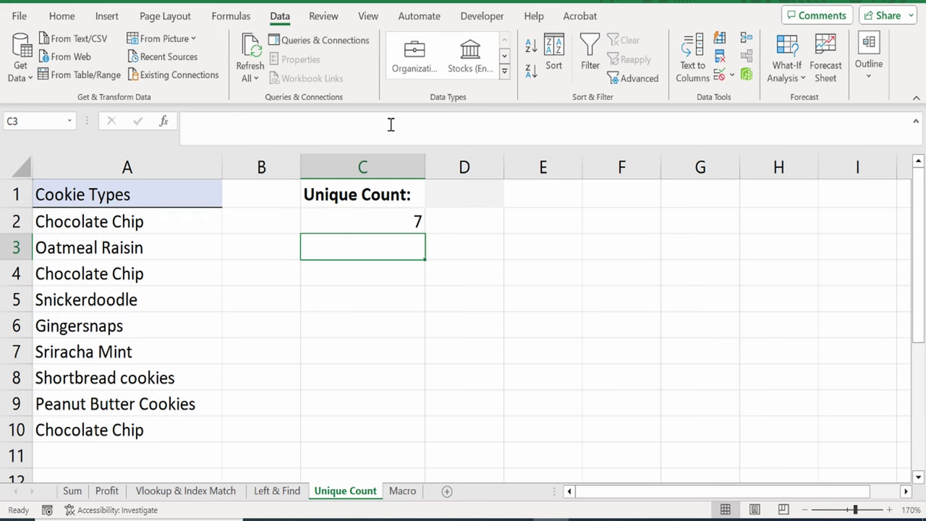
Check the C2 unique count by selecting each different cookie name in the Cookie Types list once, skipping the repeated Chocolate Chip entries.
{"action": "left_click", "coordinate": [366, 224]}
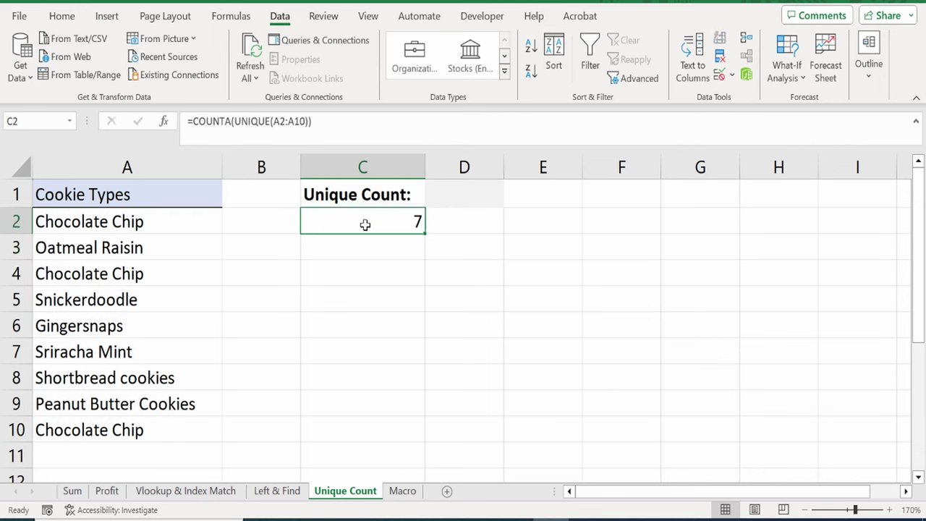
{"action": "left_click", "coordinate": [123, 274]}
{"action": "left_click", "coordinate": [118, 221]}
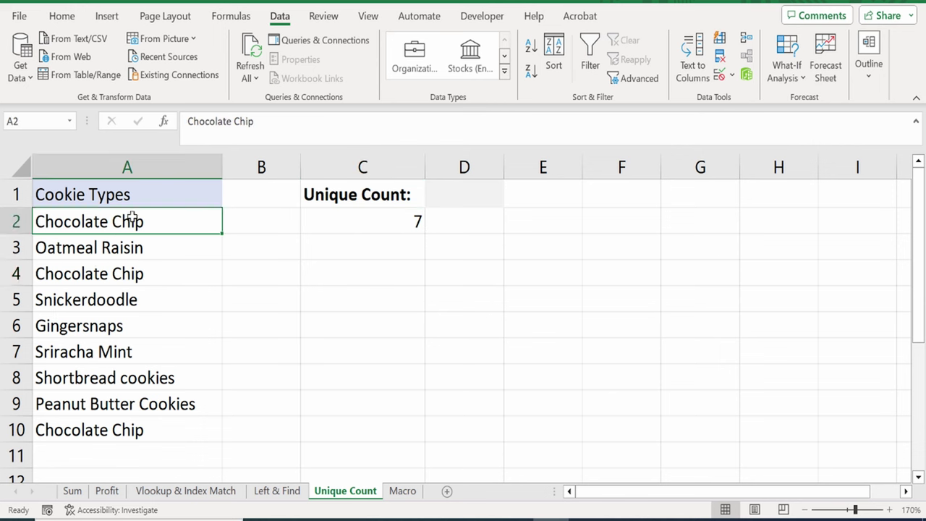
{"action": "left_click", "coordinate": [145, 246], "text": "ctrl"}
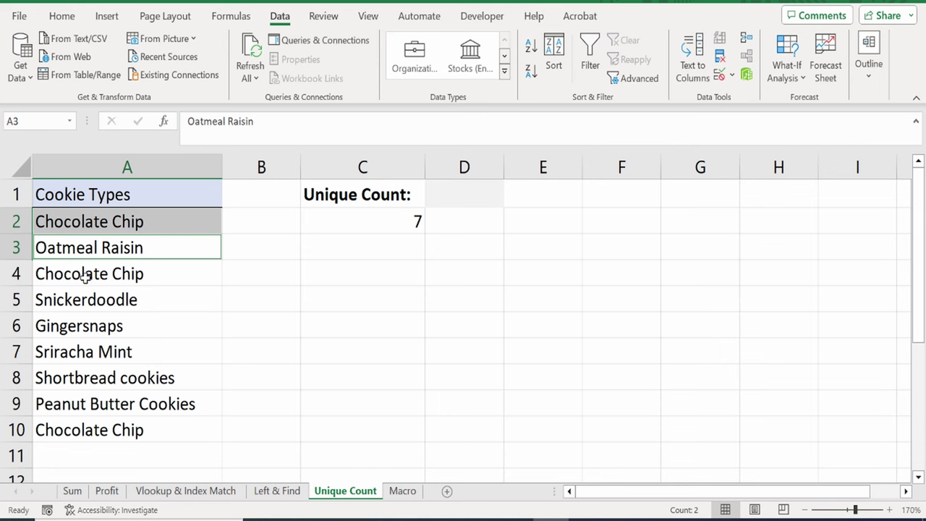
{"action": "left_click_drag", "start_coordinate": [136, 304], "coordinate": [136, 396]}
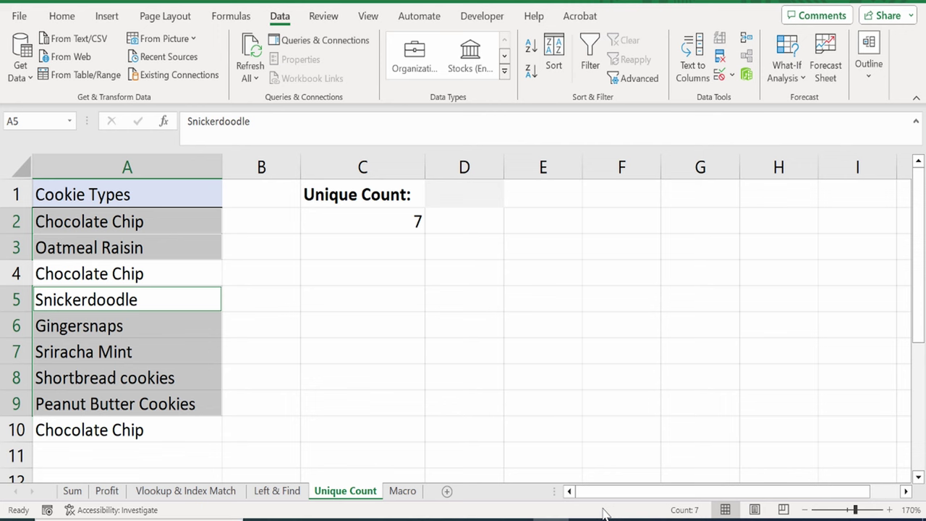
Open the Macro sheet and examine its Email Address and Amount Due columns.
{"action": "left_click", "coordinate": [402, 492]}
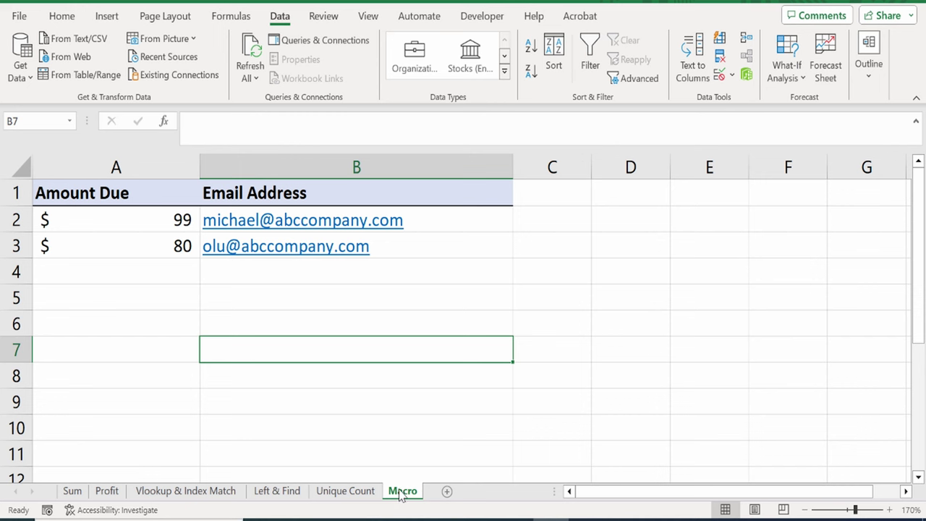
{"action": "left_click", "coordinate": [314, 369]}
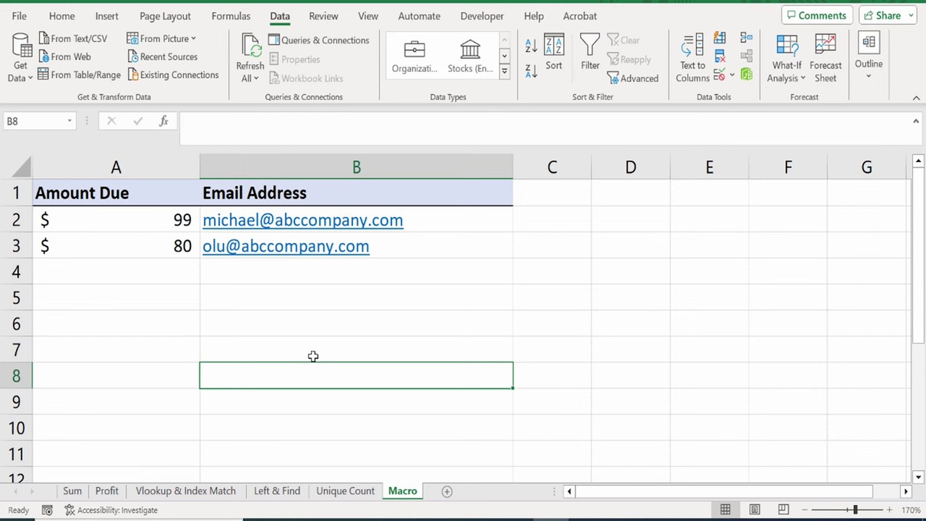
{"action": "left_click", "coordinate": [356, 166]}
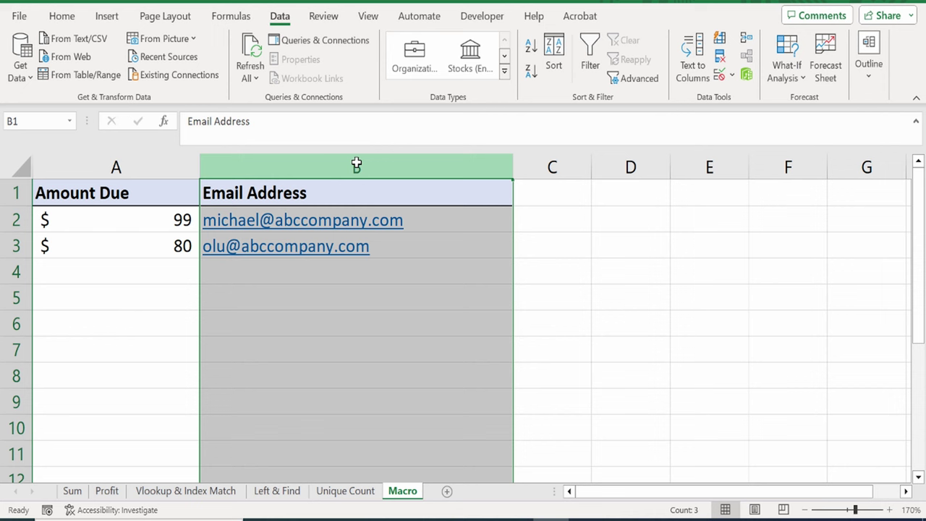
{"action": "left_click", "coordinate": [172, 164]}
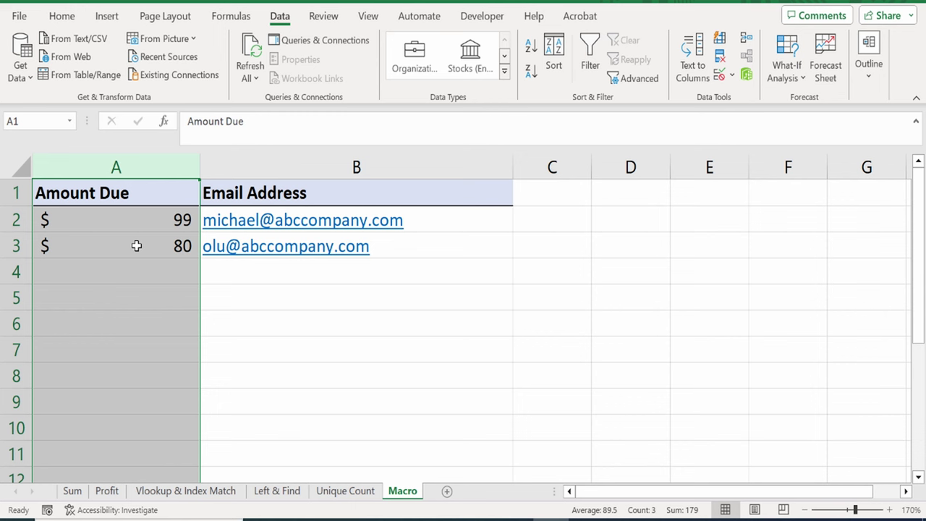
{"action": "left_click", "coordinate": [449, 376]}
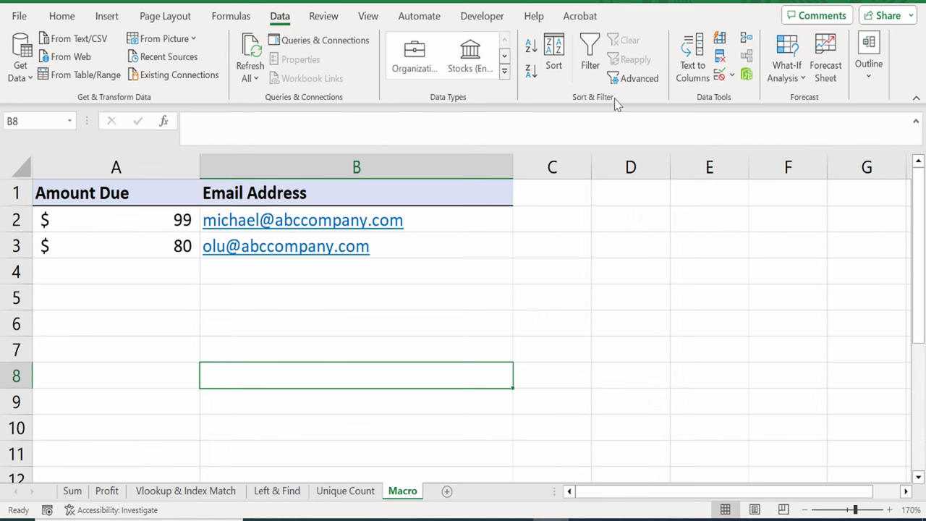
Check in the ribbon customization settings that Developer is enabled among the main tabs, and accept the settings.
{"action": "right_click", "coordinate": [870, 79]}
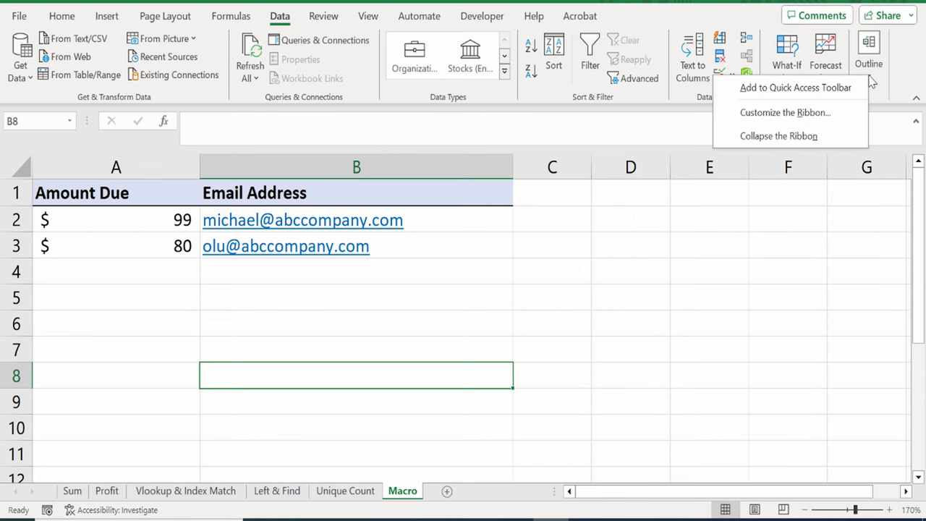
{"action": "left_click", "coordinate": [803, 112]}
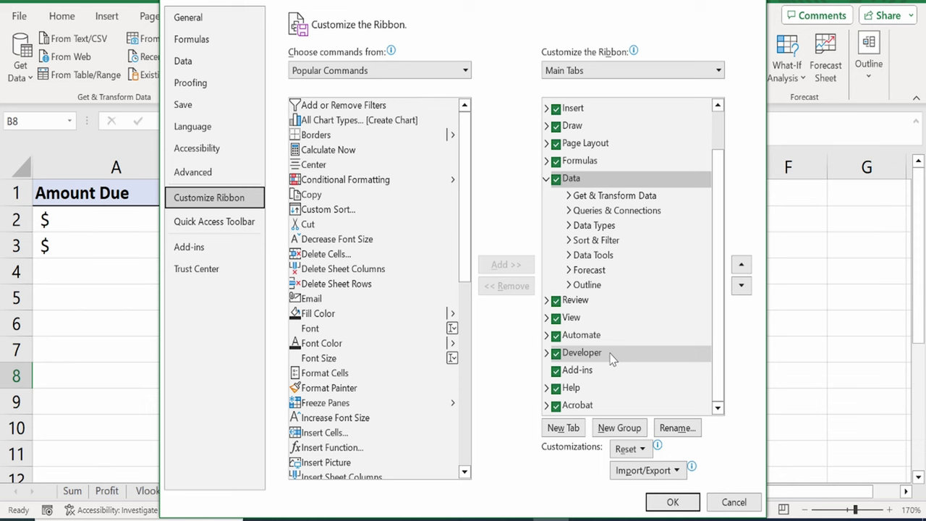
{"action": "left_click", "coordinate": [673, 502]}
Open the Visual Basic editor for the workbook and bring up its insertion options.
{"action": "left_click", "coordinate": [369, 16]}
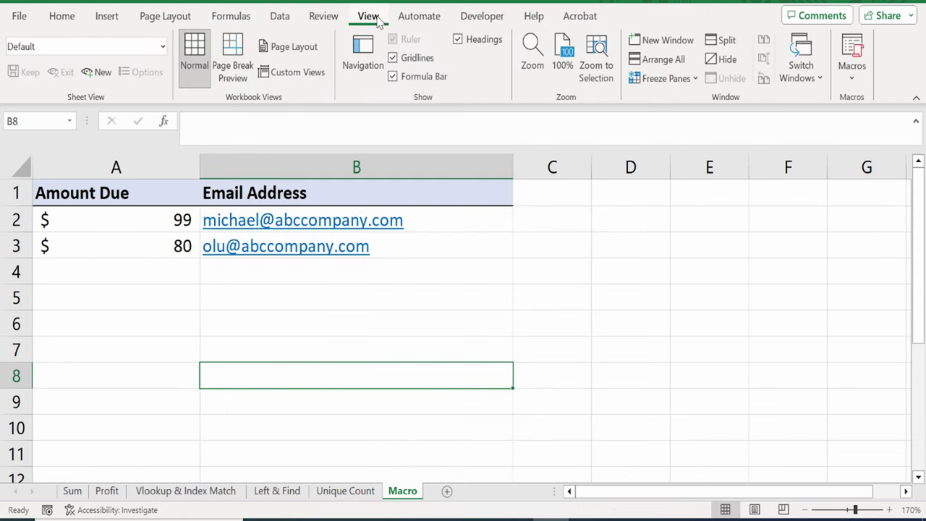
{"action": "left_click", "coordinate": [485, 22]}
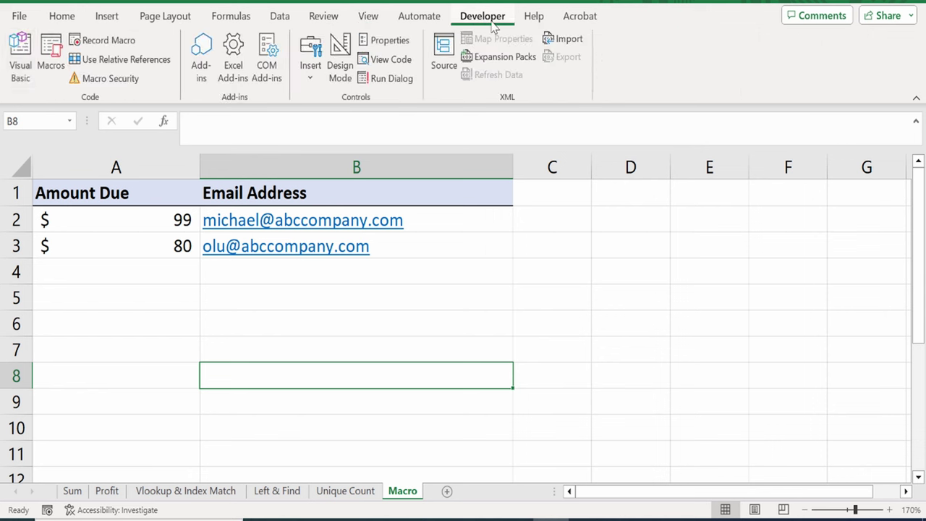
{"action": "left_click", "coordinate": [11, 50]}
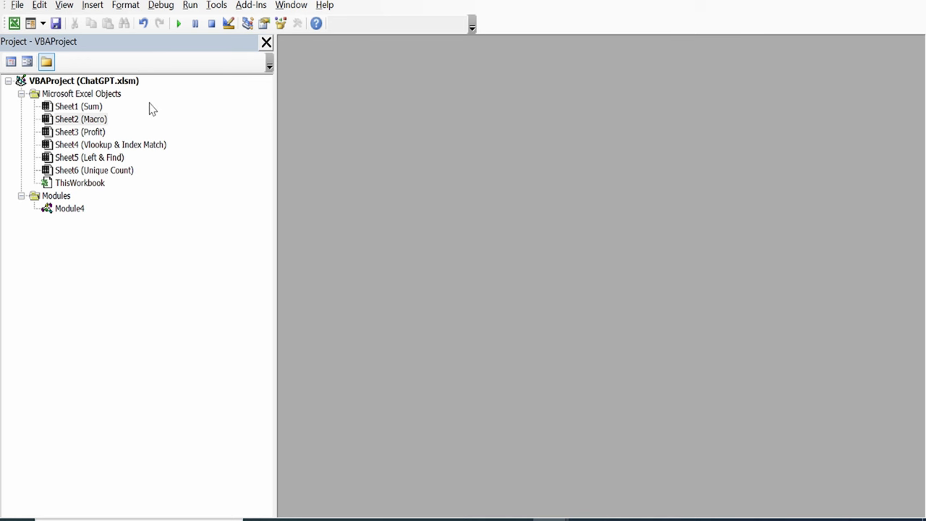
{"action": "left_click", "coordinate": [92, 5]}
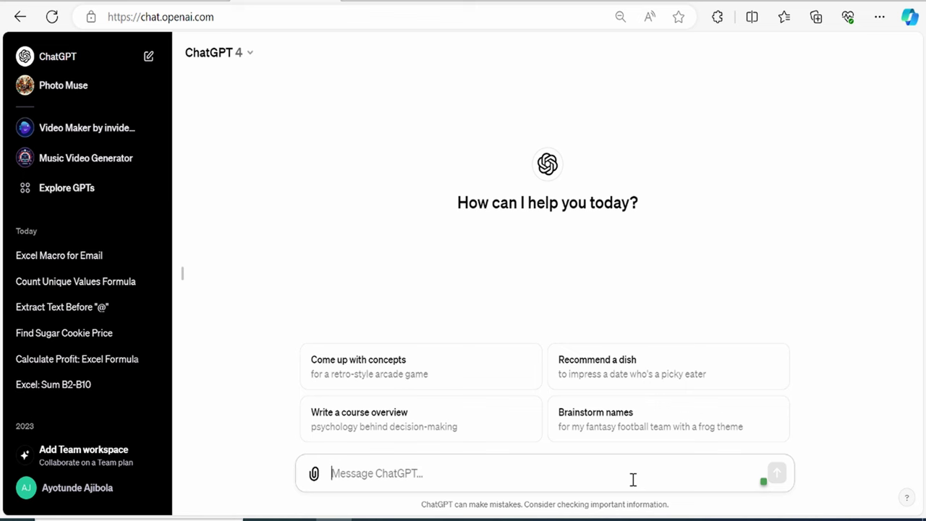
In ChatGPT, draft a request for a macro emailing column B with subject "ABC Company invoice" and text "You owe the ABC Company X", X from column A.
{"action": "type", "text": "Write an Excel macro to send emails, use the following subject \"ABC Company invoice\". Use the following text \"You owe the ABC Company X. Take the value X from column A. Send to the email address listed in column B."}
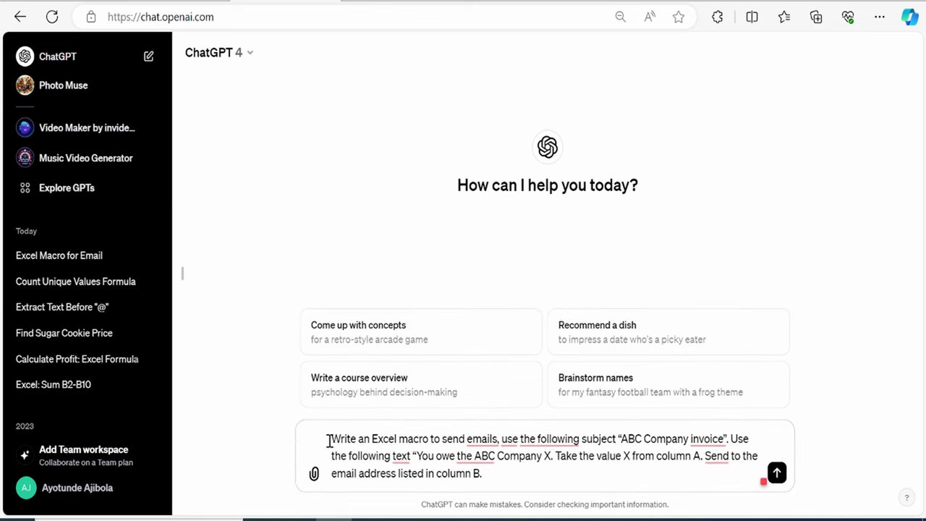
{"action": "left_click_drag", "start_coordinate": [331, 439], "coordinate": [431, 440]}
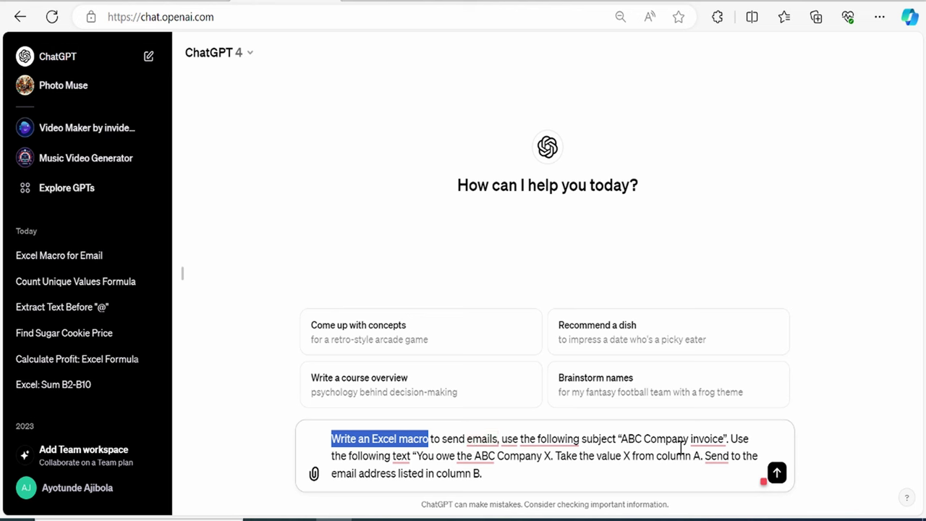
Review the drafted subject and message text, and compare the value X with the Amount Due column in Excel's Macro sheet.
{"action": "mouse_move", "coordinate": [709, 443]}
{"action": "mouse_move", "coordinate": [481, 463]}
{"action": "left_click", "coordinate": [588, 520]}
{"action": "left_click", "coordinate": [469, 463]}
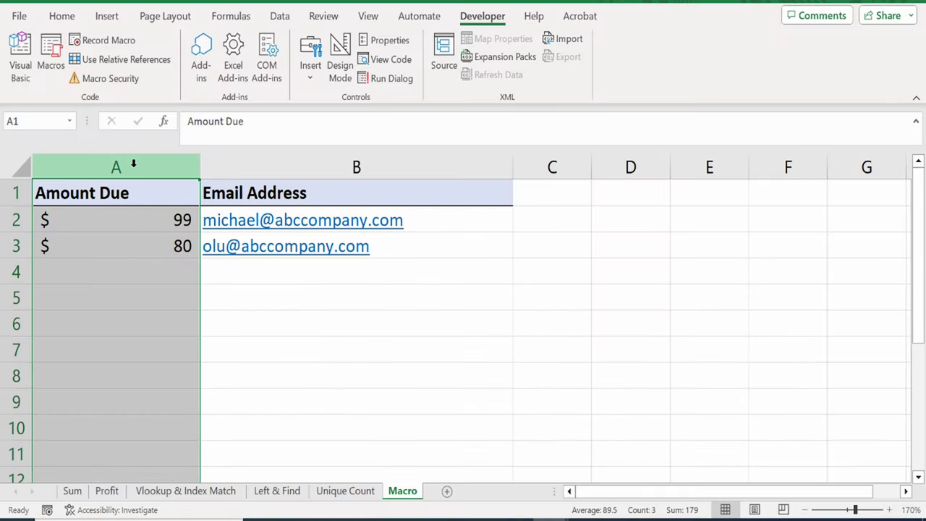
{"action": "left_click", "coordinate": [506, 407]}
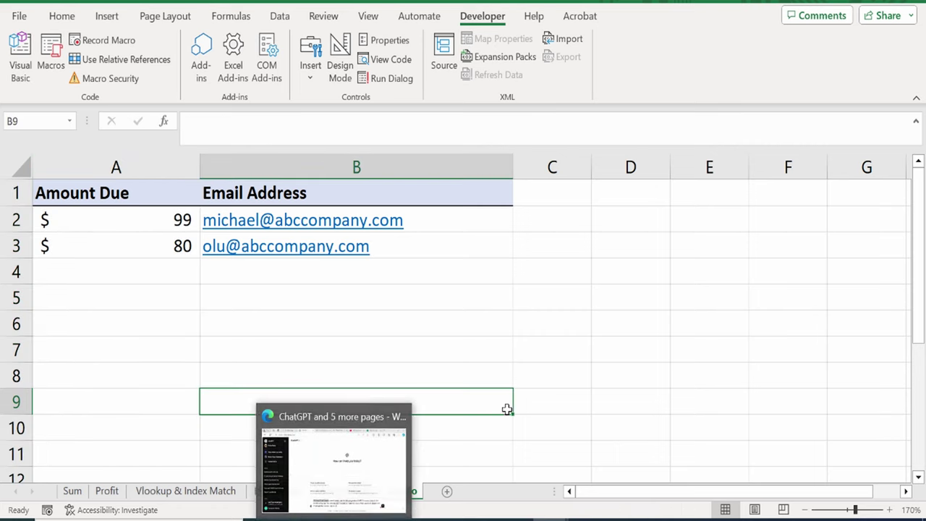
Compare the prompt's recipient instruction in ChatGPT with the Email Address column in Excel's Macro sheet, and return to the prompt.
{"action": "left_click", "coordinate": [335, 519]}
{"action": "left_click_drag", "start_coordinate": [705, 456], "coordinate": [760, 456]}
{"action": "left_click", "coordinate": [760, 455]}
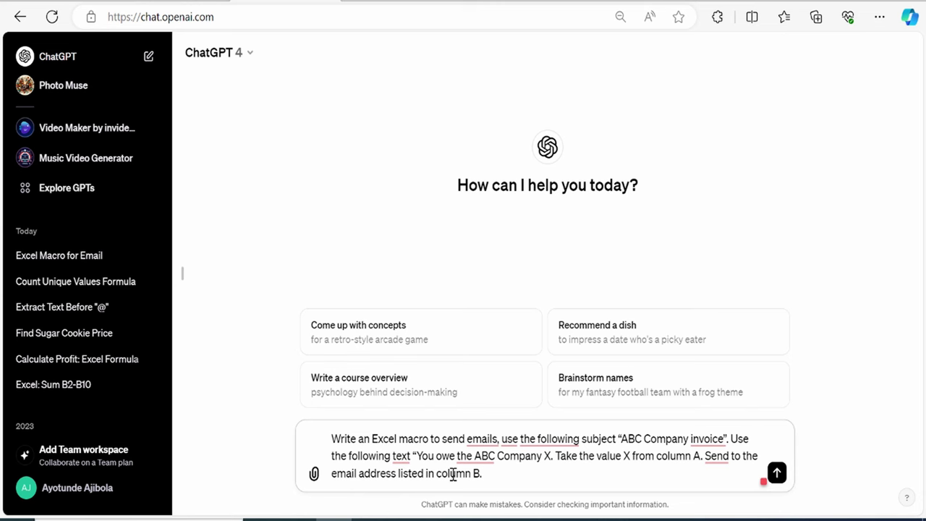
{"action": "mouse_move", "coordinate": [550, 519]}
{"action": "left_click", "coordinate": [506, 484]}
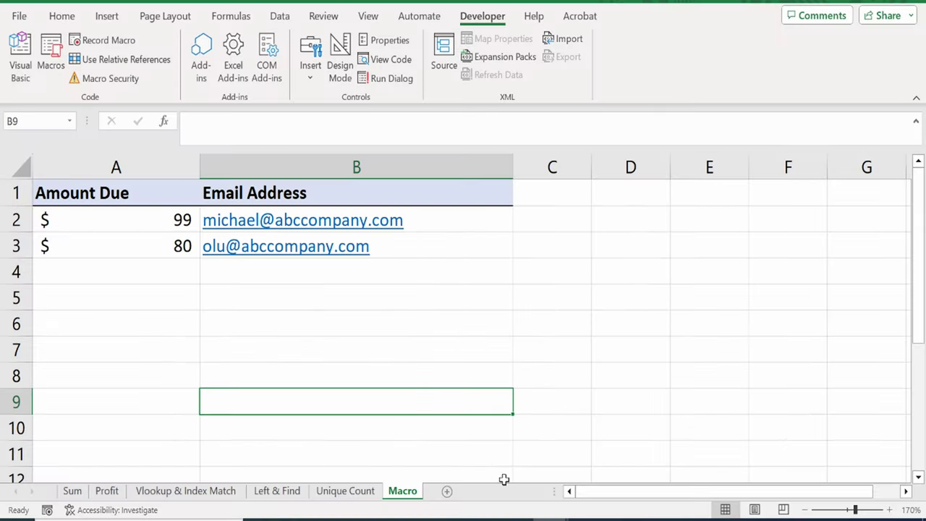
{"action": "left_click", "coordinate": [418, 165]}
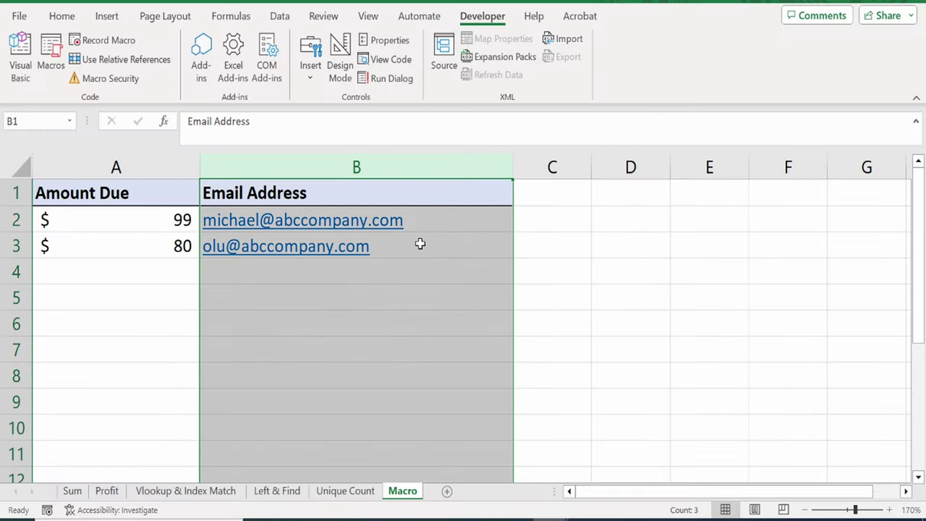
{"action": "key", "text": "alt+Tab"}
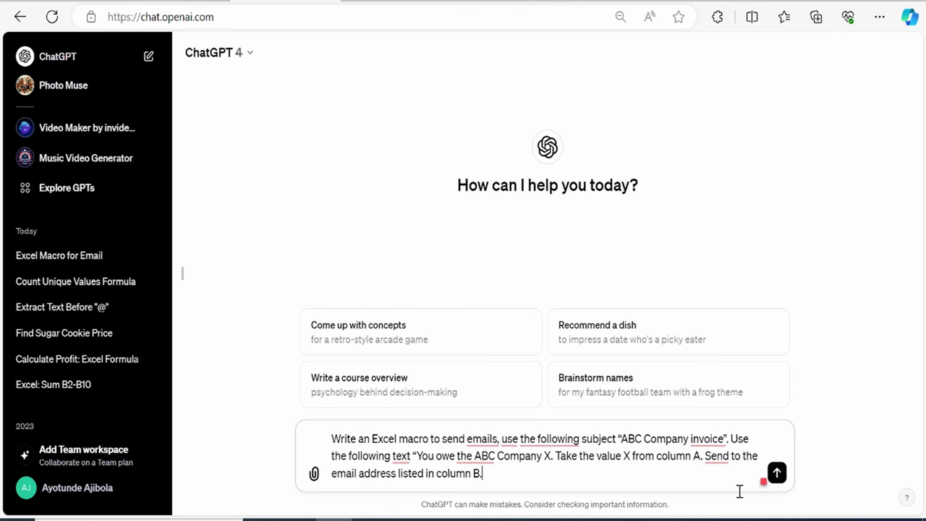
Submit the email macro request to ChatGPT and review the setup steps and VBA code in its answer.
{"action": "left_click", "coordinate": [777, 473]}
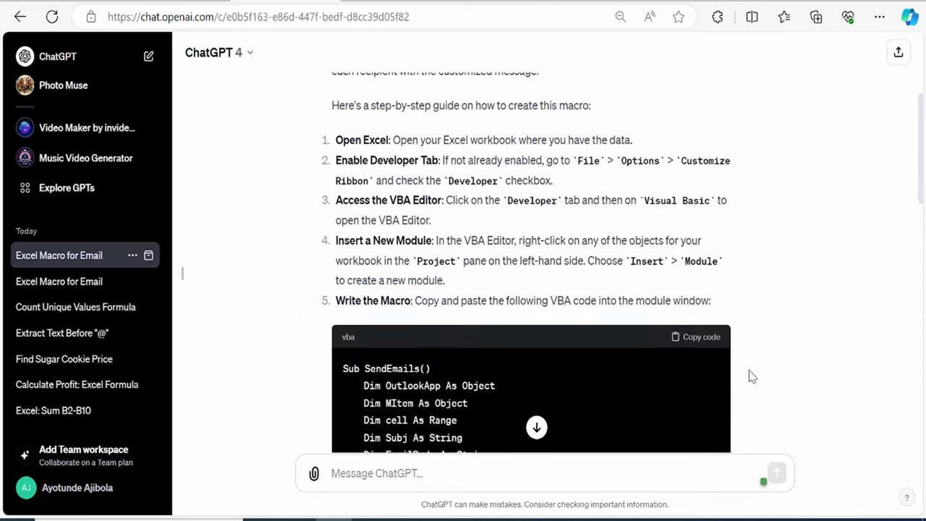
{"action": "scroll", "coordinate": [751, 375], "scroll_direction": "down", "scroll_amount": 3}
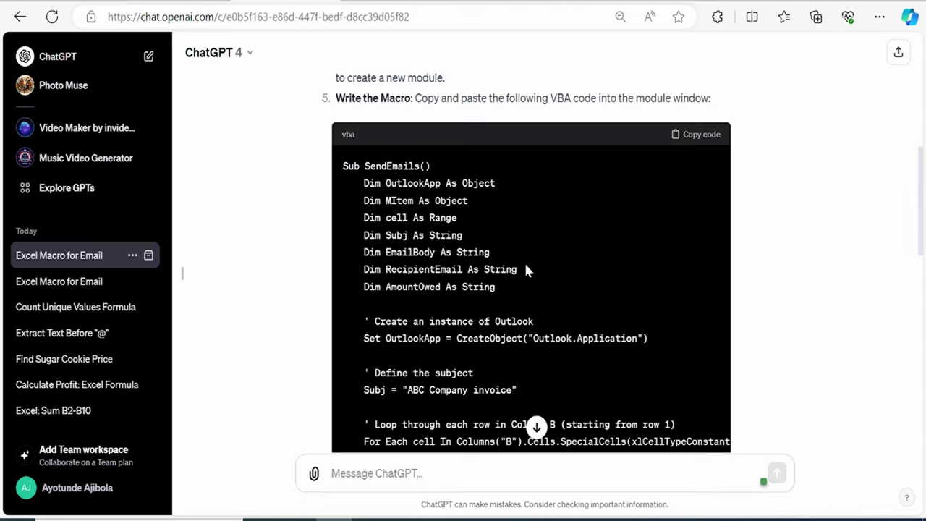
{"action": "scroll", "coordinate": [482, 281], "scroll_direction": "down", "scroll_amount": 1}
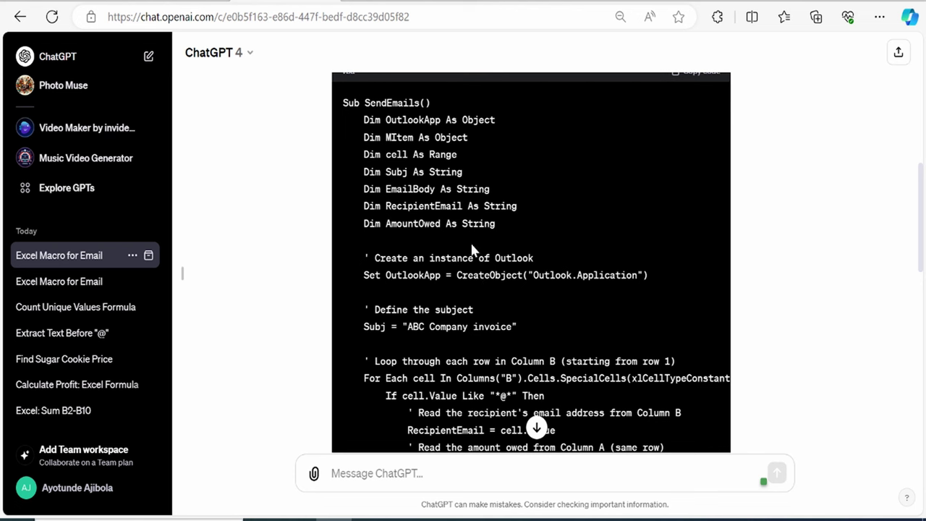
{"action": "scroll", "coordinate": [471, 249], "scroll_direction": "down", "scroll_amount": 1}
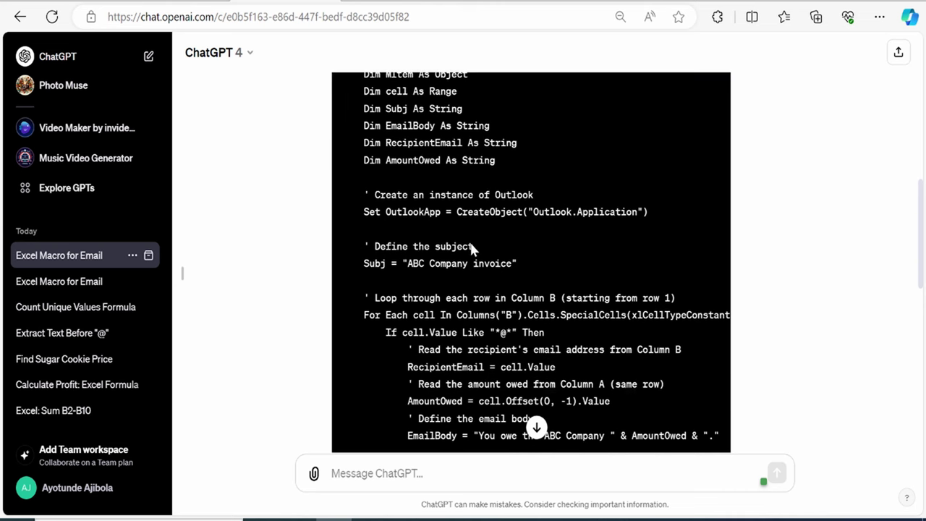
{"action": "scroll", "coordinate": [472, 250], "scroll_direction": "up", "scroll_amount": 3}
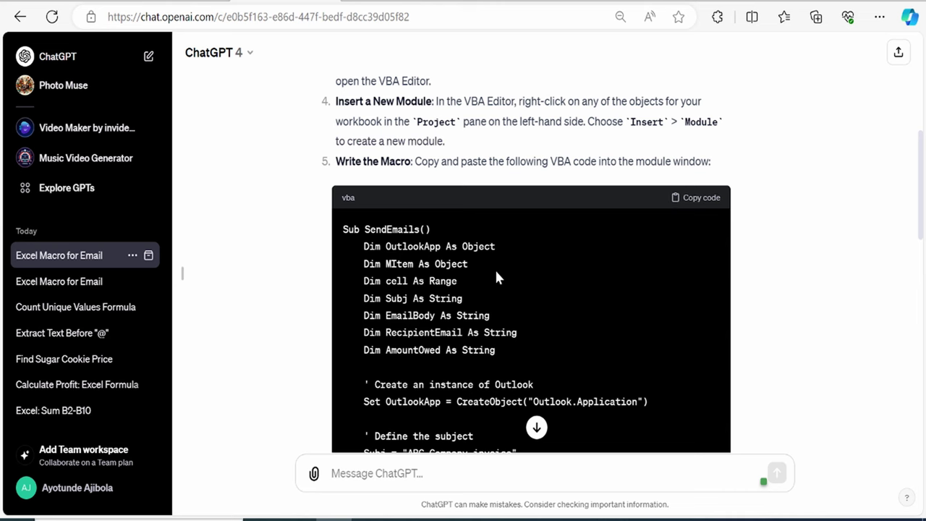
{"action": "scroll", "coordinate": [597, 362], "scroll_direction": "down", "scroll_amount": 15}
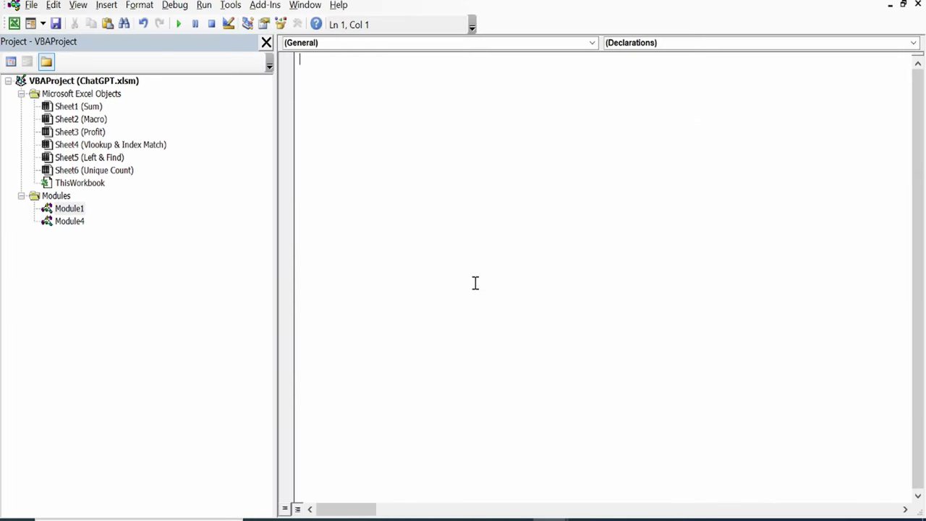
Check that the Microsoft Outlook 16.0 Object Library is enabled in the VBA project's references, and accept the reference settings.
{"action": "key", "text": "alt+t"}
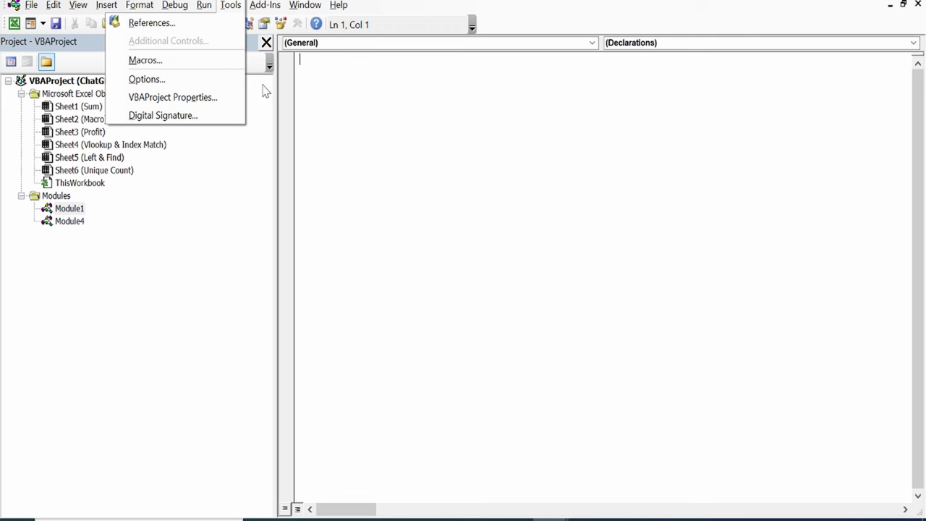
{"action": "left_click", "coordinate": [422, 161]}
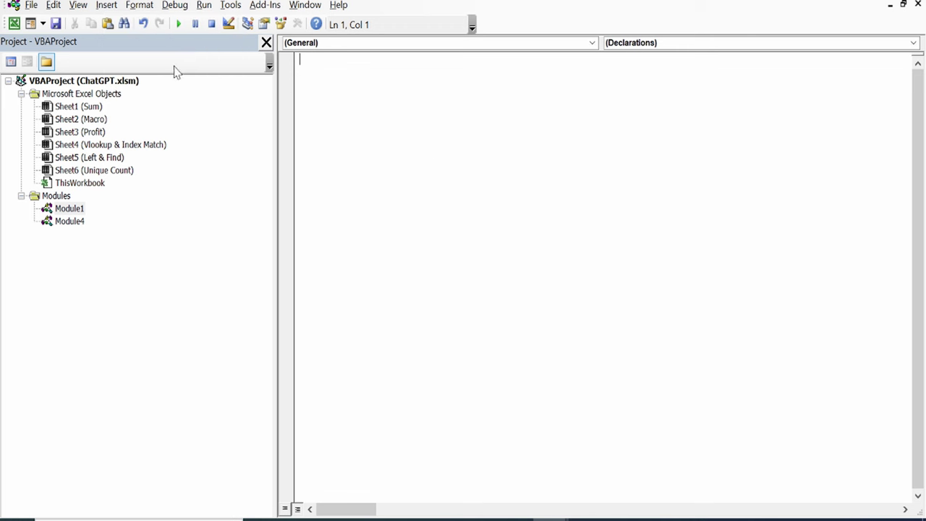
{"action": "left_click", "coordinate": [230, 6]}
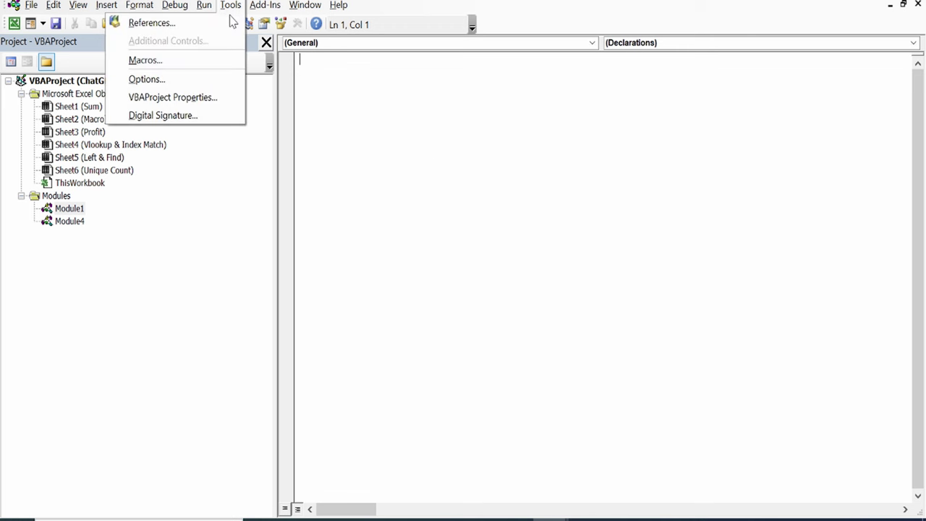
{"action": "left_click", "coordinate": [230, 26]}
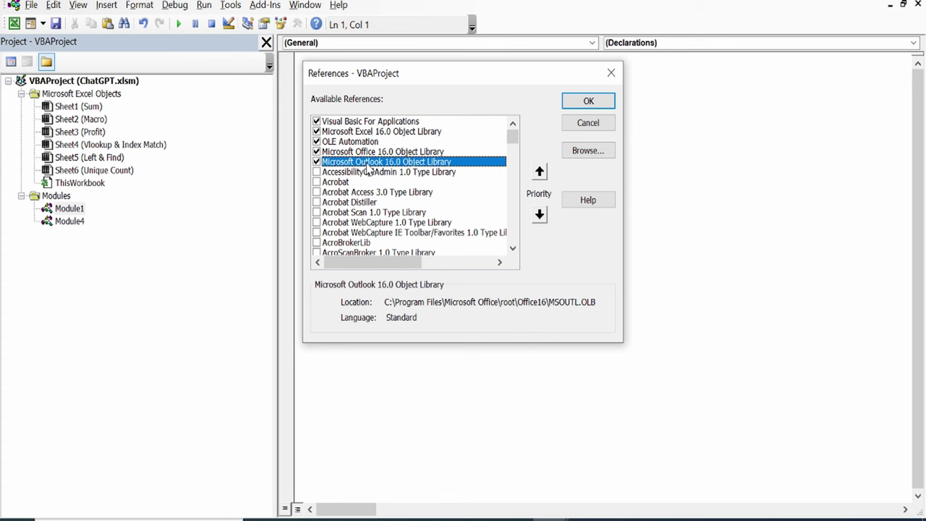
{"action": "left_click", "coordinate": [575, 103]}
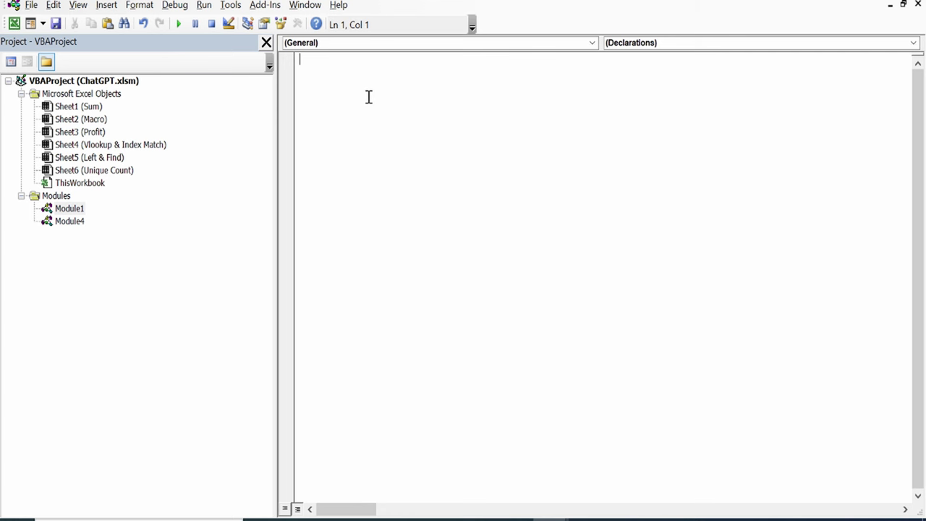
Paste ChatGPT's SendEmails macro into the empty code module and review its subject, loop, email body and send lines.
{"action": "key", "text": "ctrl+v"}
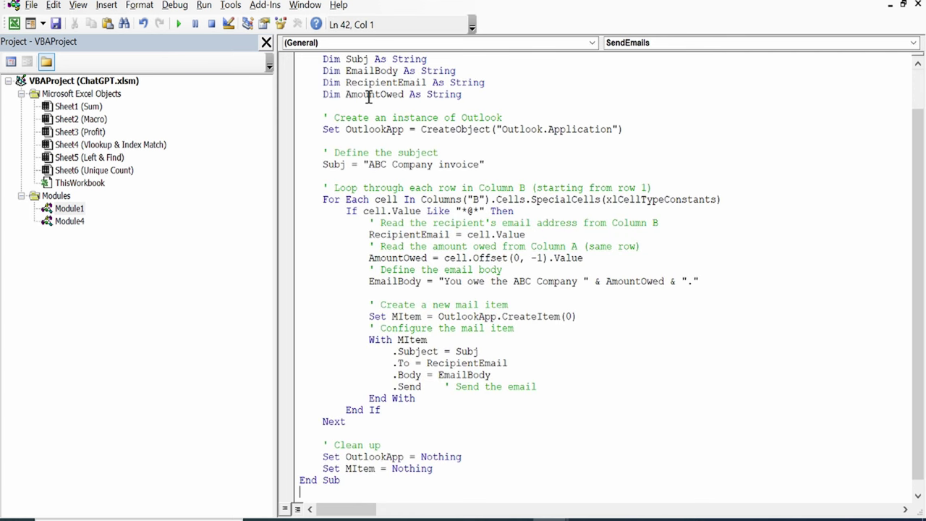
{"action": "scroll", "coordinate": [423, 277], "scroll_direction": "up", "scroll_amount": 2}
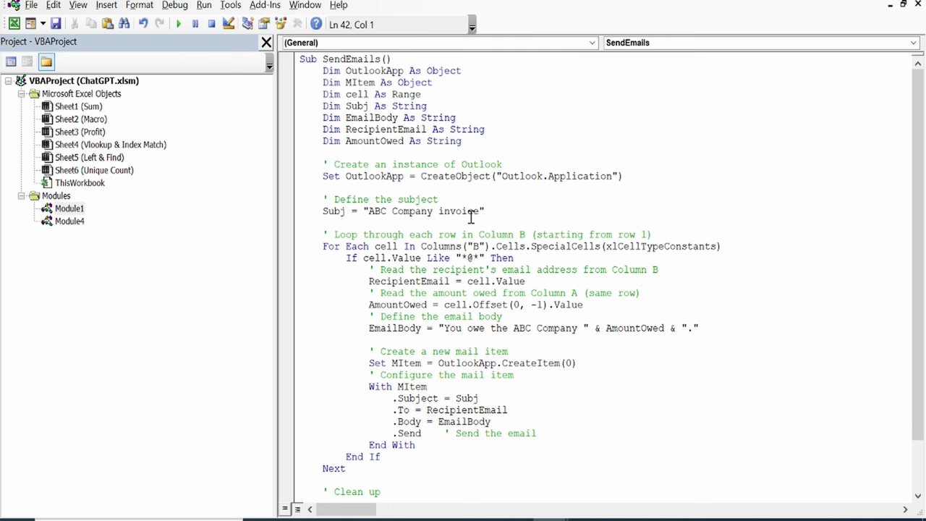
{"action": "scroll", "coordinate": [470, 217], "scroll_direction": "down", "scroll_amount": 2}
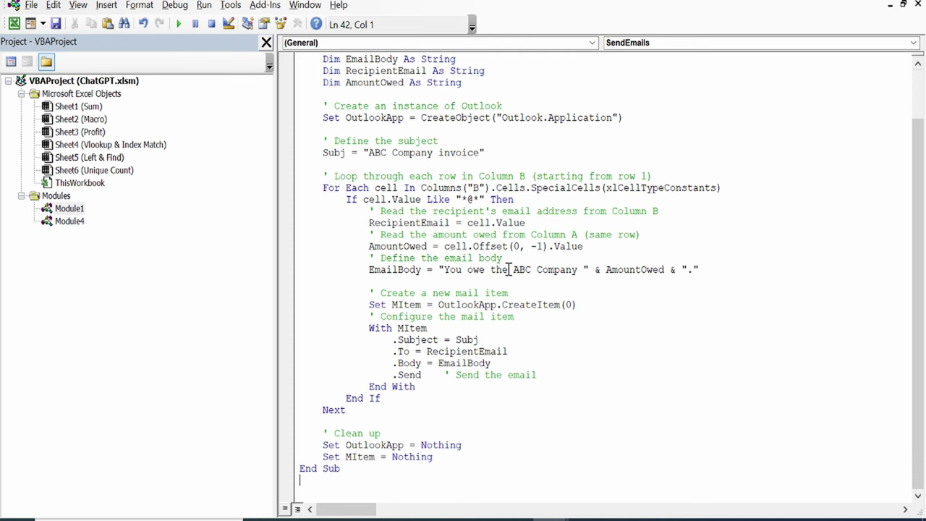
{"action": "scroll", "coordinate": [466, 377], "scroll_direction": "up", "scroll_amount": 2}
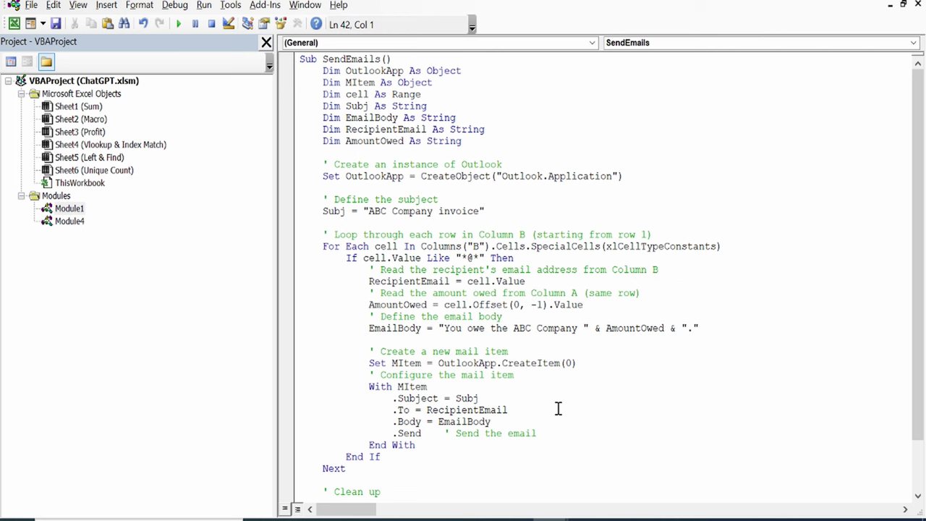
{"action": "scroll", "coordinate": [532, 389], "scroll_direction": "down", "scroll_amount": 2}
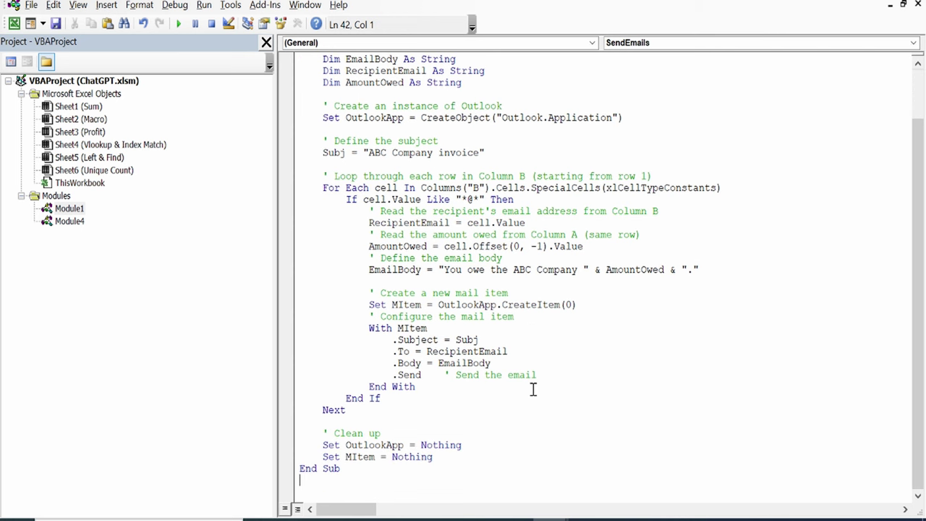
{"action": "scroll", "coordinate": [533, 390], "scroll_direction": "up", "scroll_amount": 2}
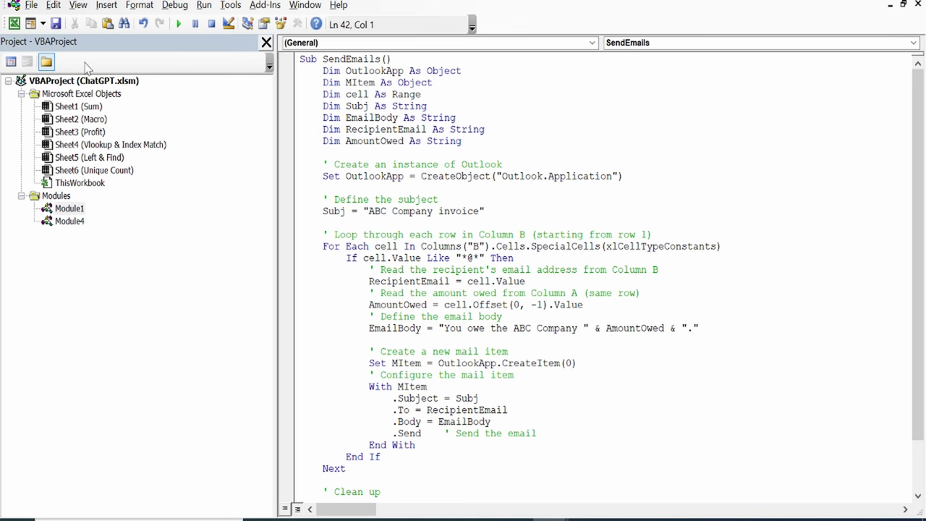
Close the Visual Basic editor and run the SendEmails macro from the workbook's Macro sheet.
{"action": "left_click", "coordinate": [917, 3]}
{"action": "left_click", "coordinate": [323, 16]}
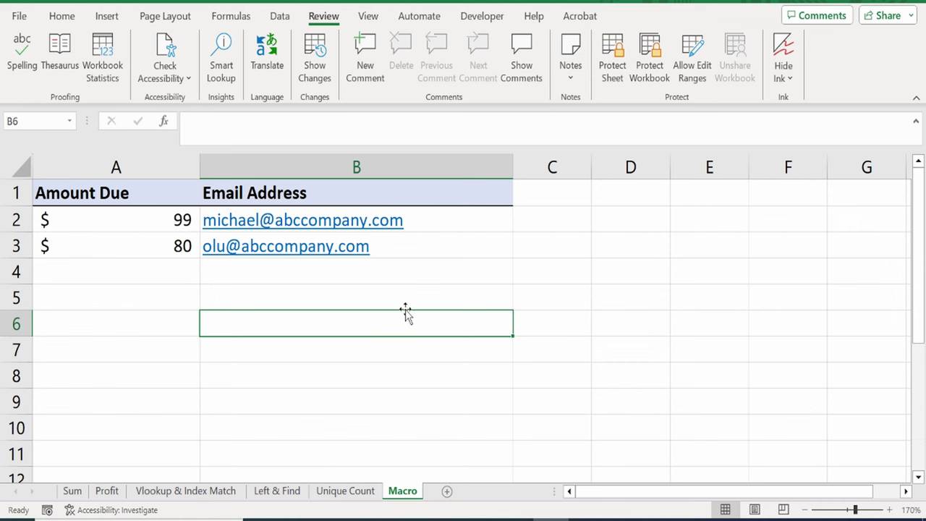
{"action": "left_click", "coordinate": [471, 17]}
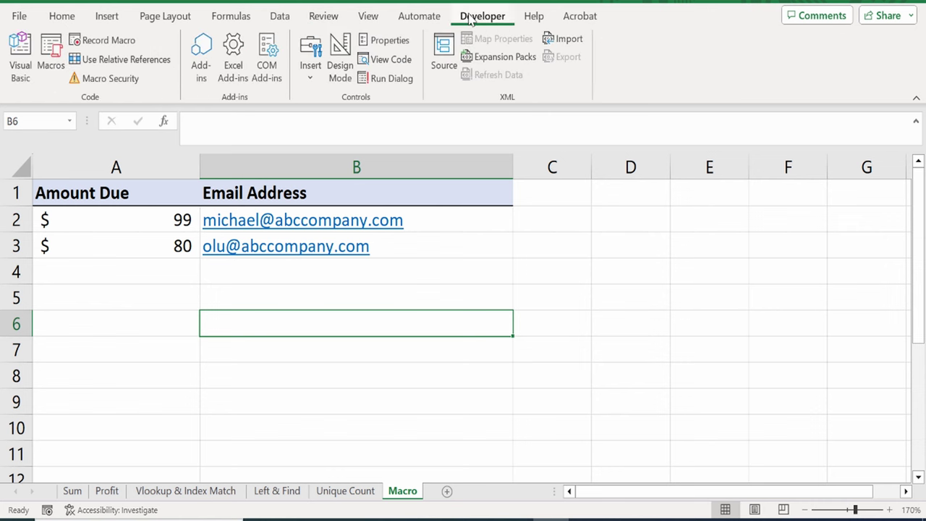
{"action": "left_click", "coordinate": [51, 70]}
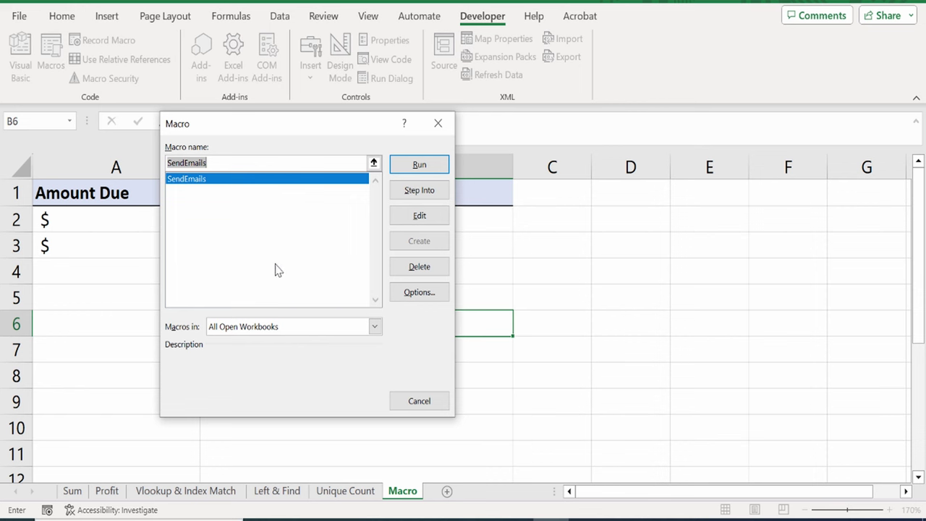
{"action": "key", "text": "Return"}
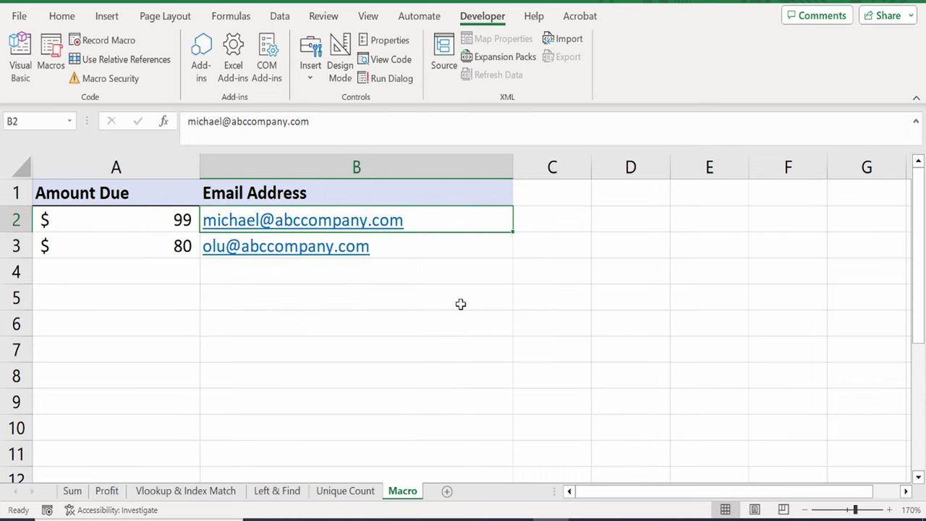